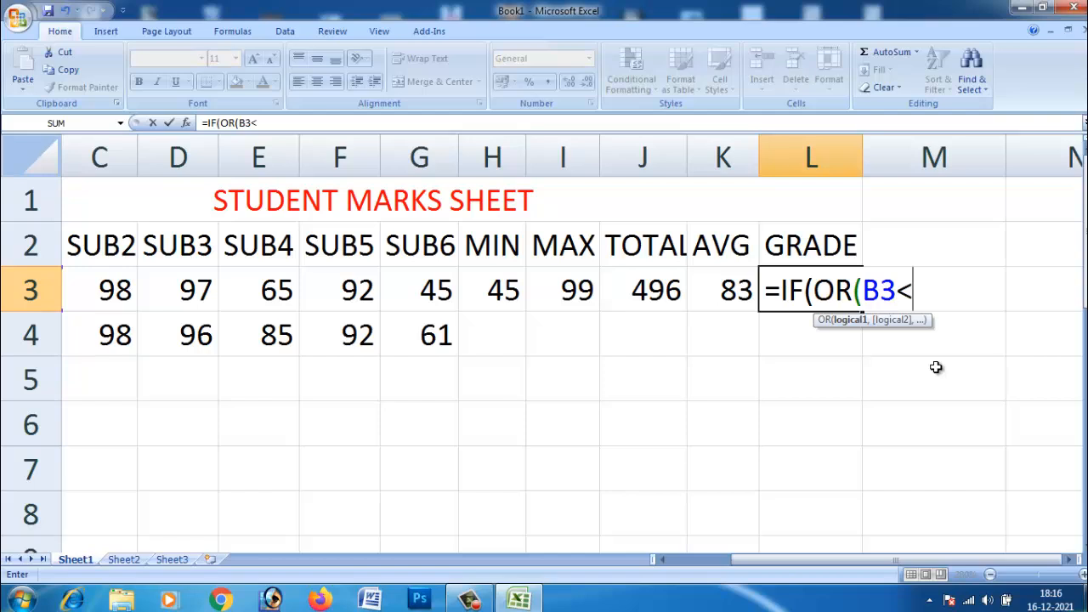
Step: In the L3 grade formula, complete the OR test B3<35 and add the tests C3<35 and D3<35
type("35,")
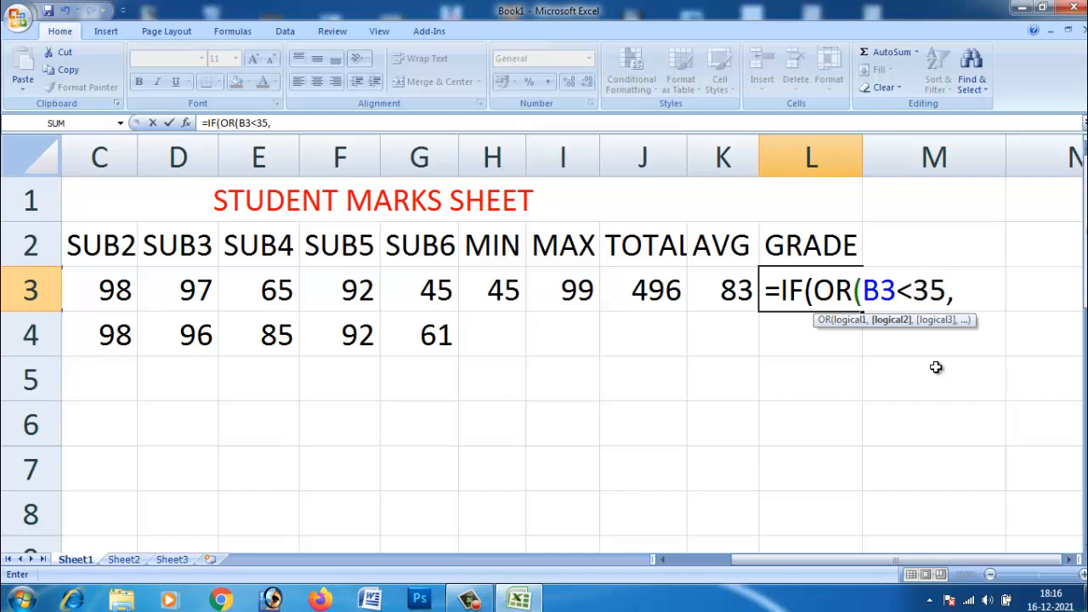
type("C3")
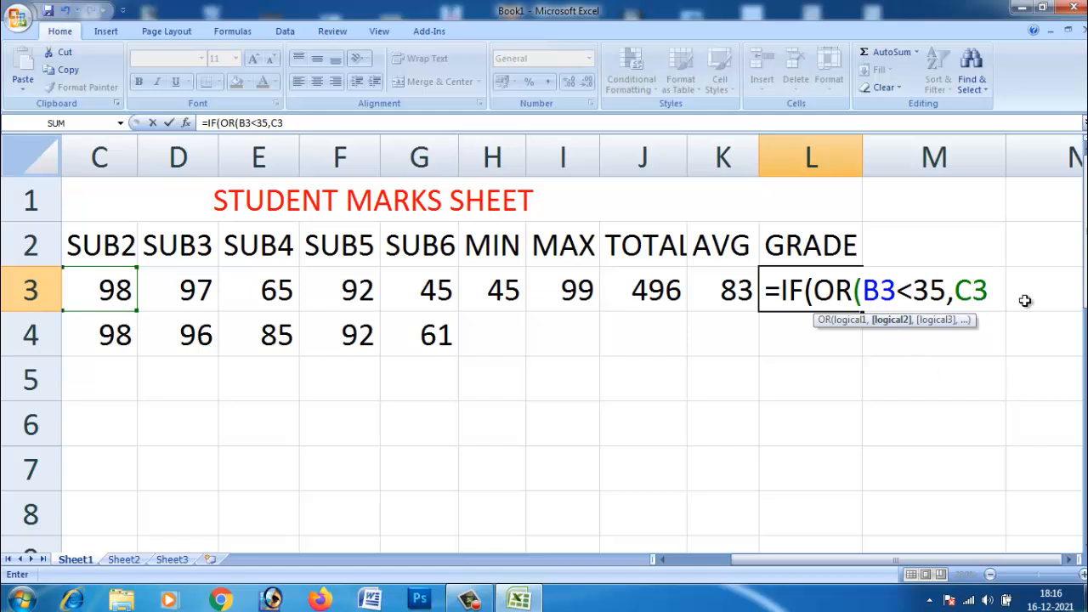
type("<35,")
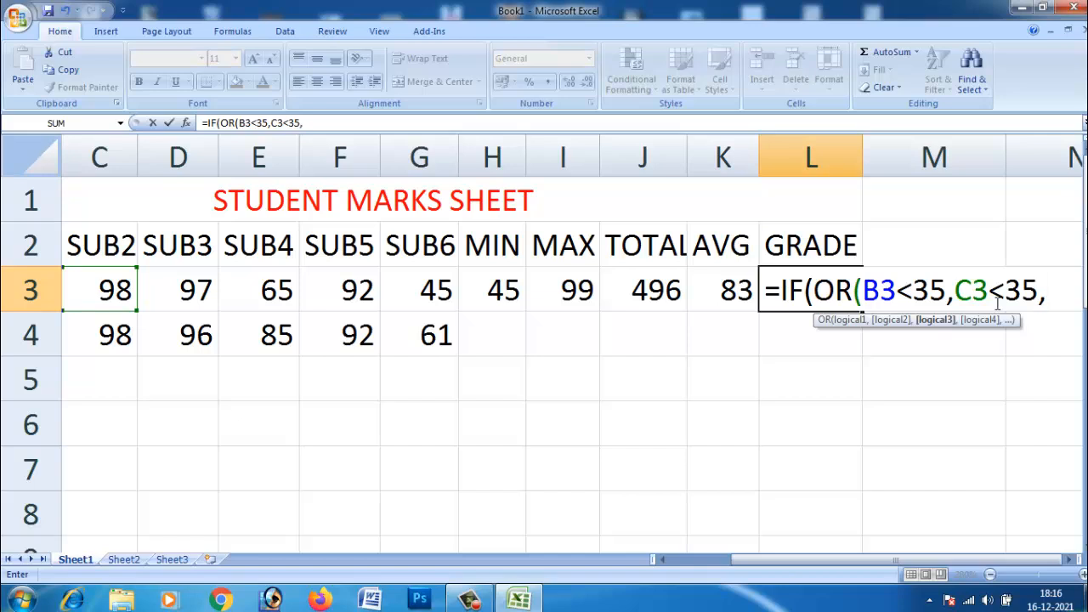
type("D3")
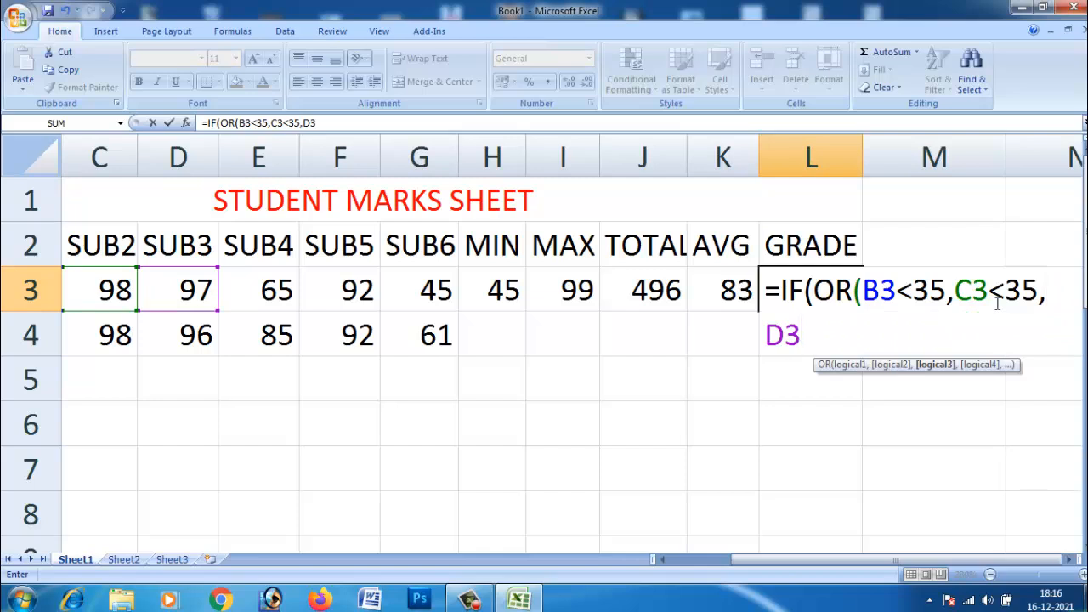
type("<35,")
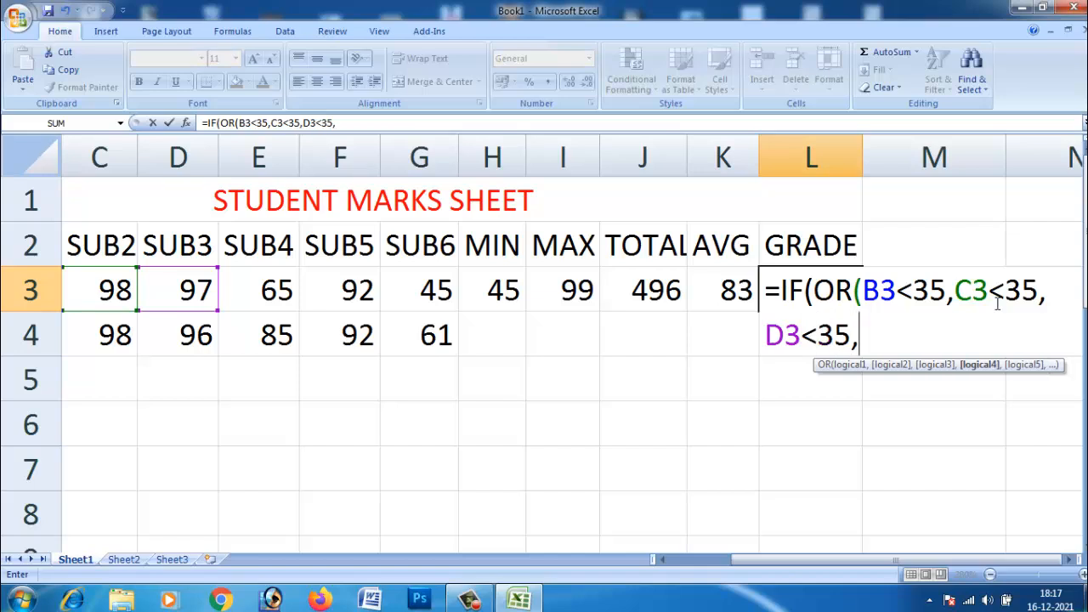
type("E3")
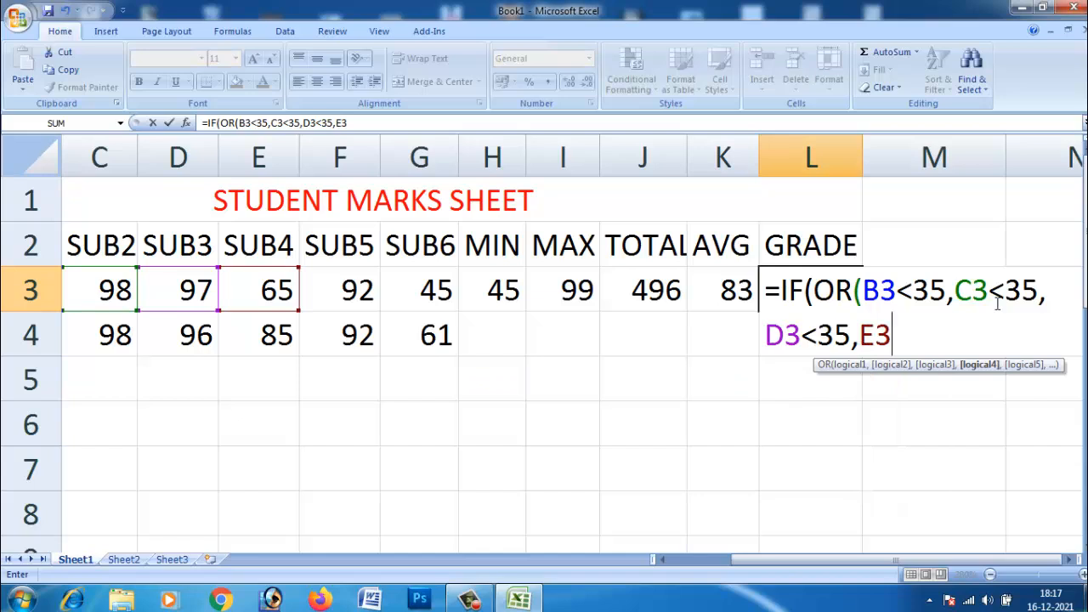
type("<35,")
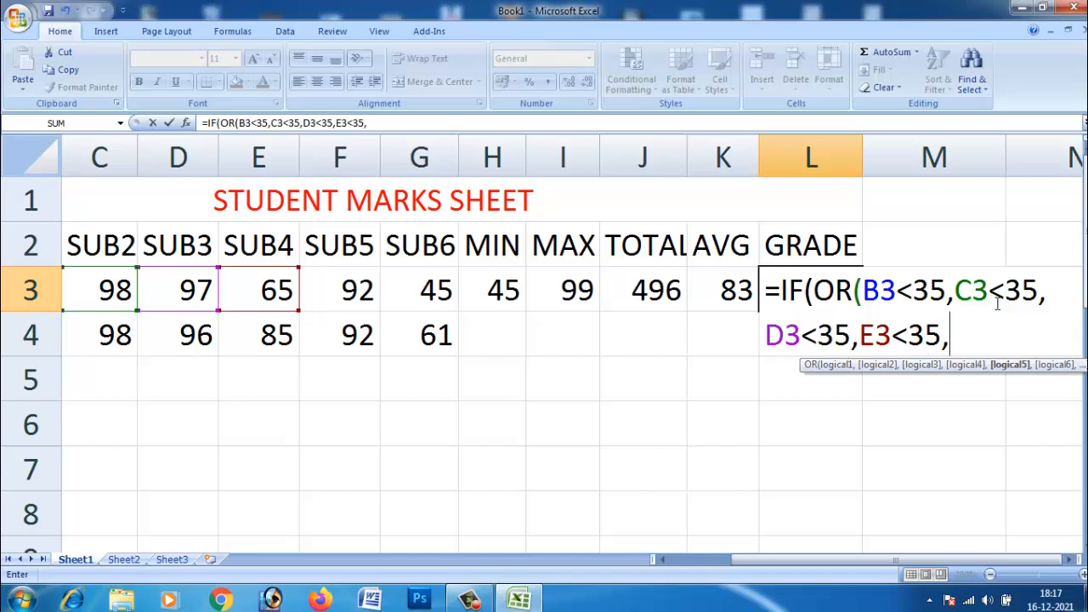
type("F")
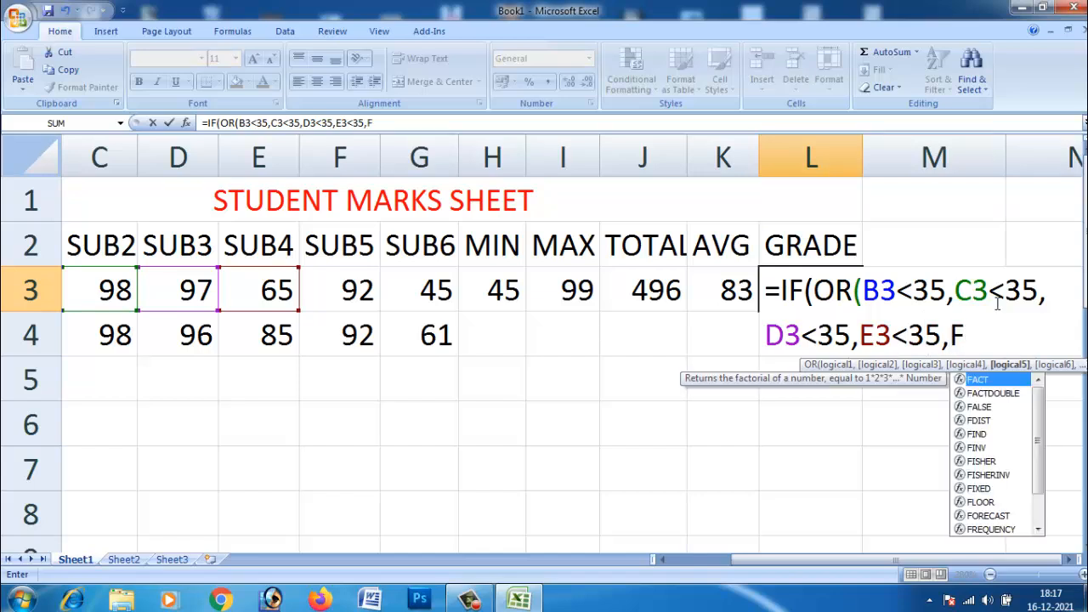
type("3")
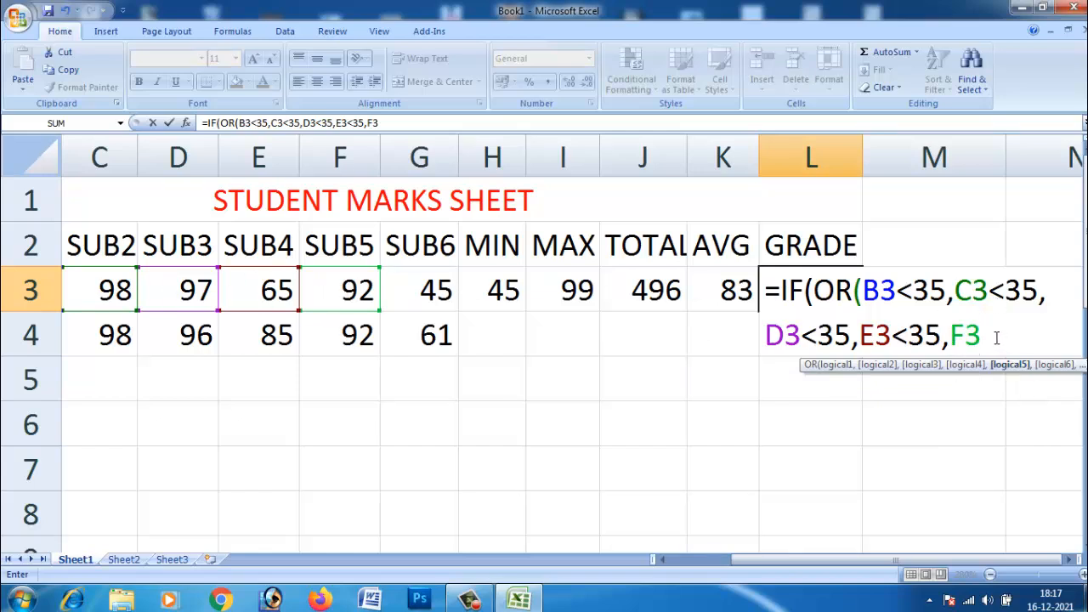
type("<35,")
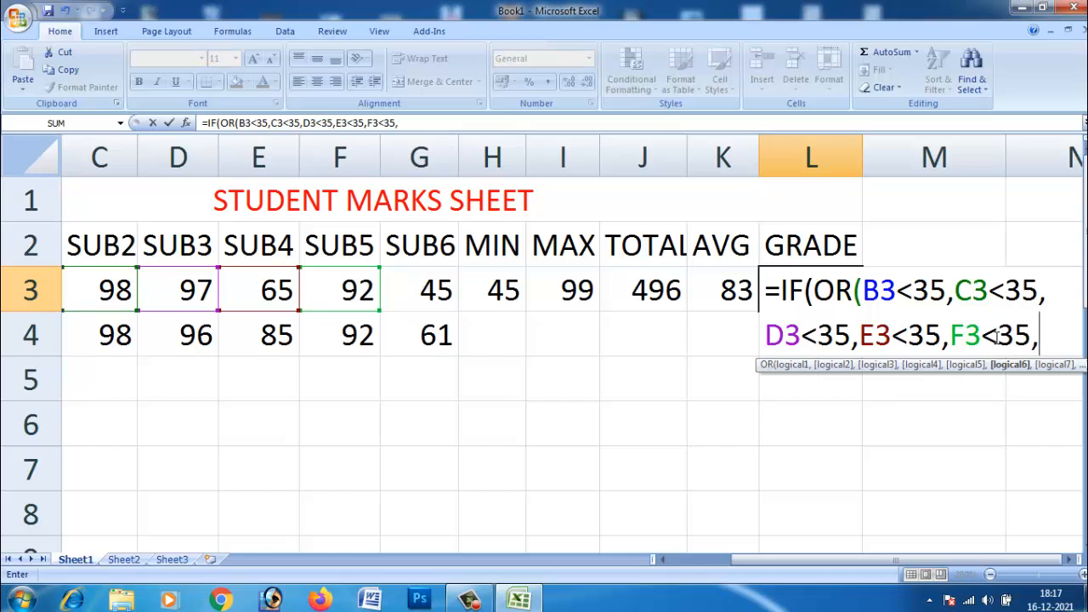
Step: Add G3<35 as the last OR test and close the OR function, moving on to the IF result
type("G3")
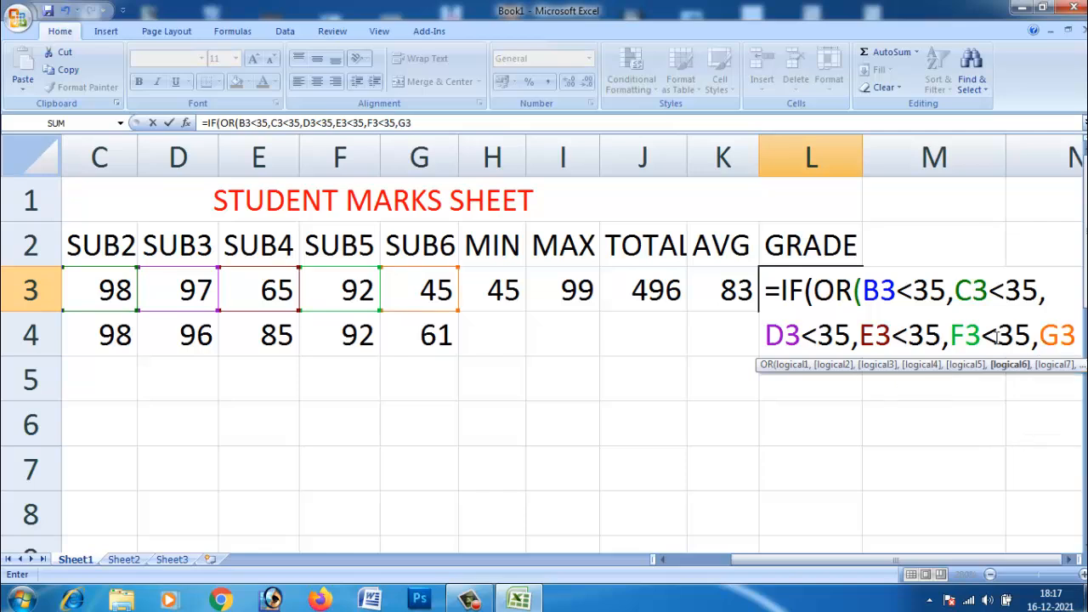
type("<35,")
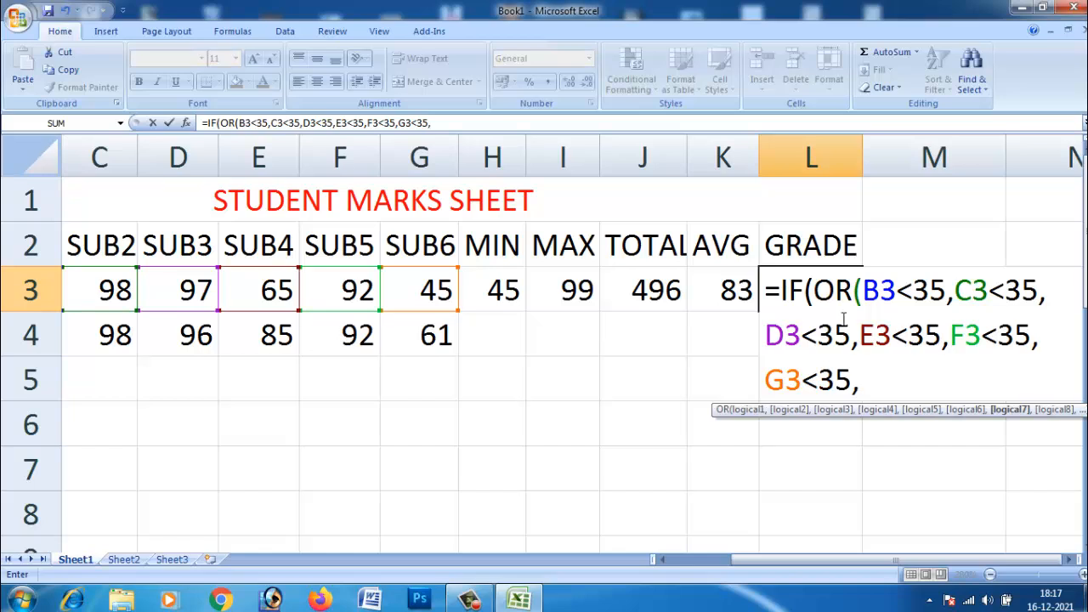
key("BackSpace")
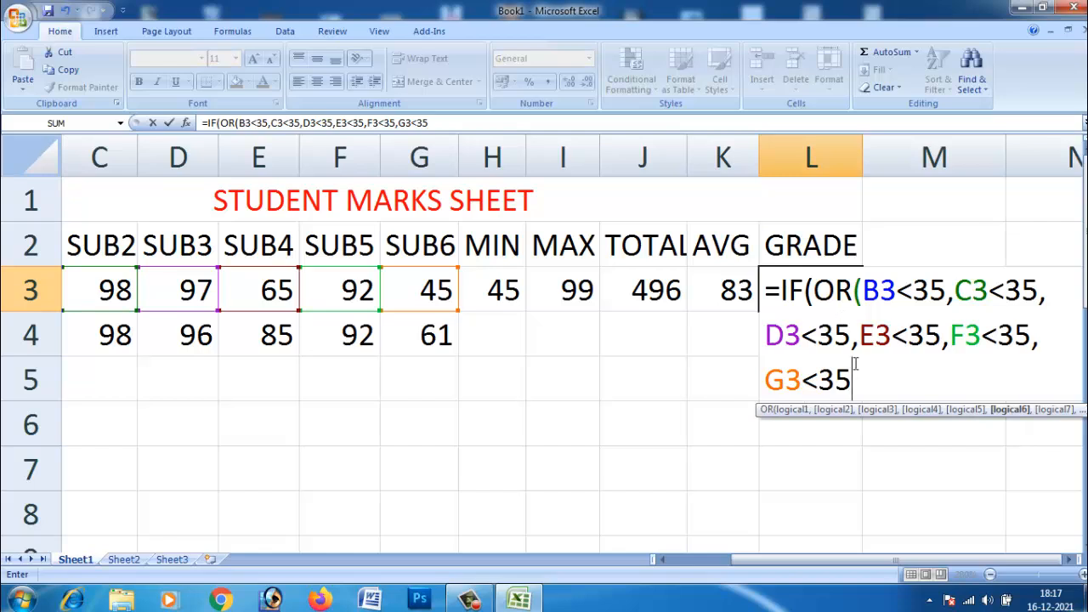
type("),")
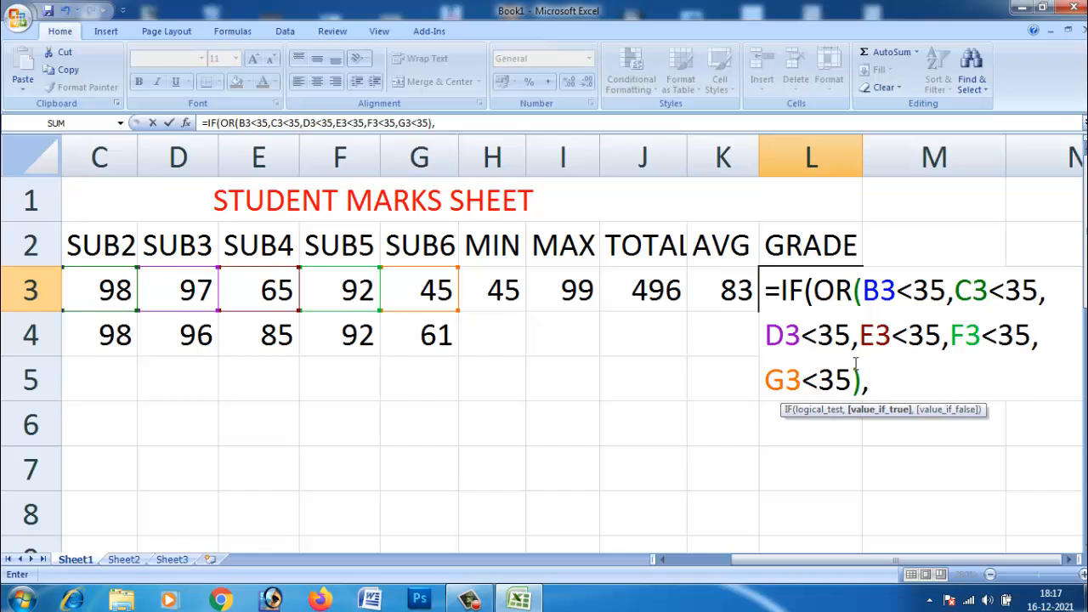
type("\"FA")
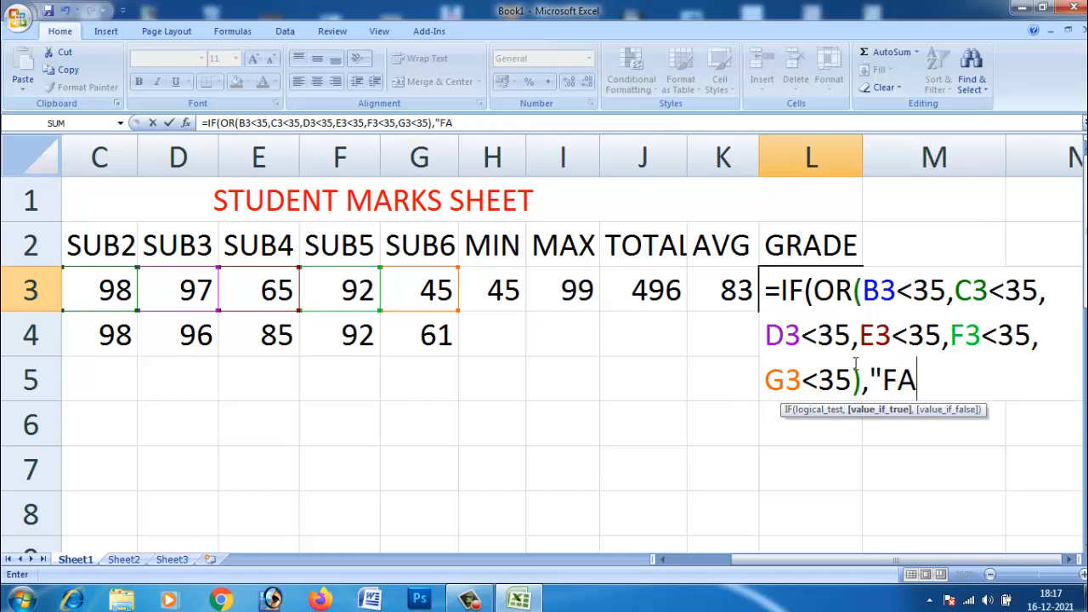
type("ILL\",")
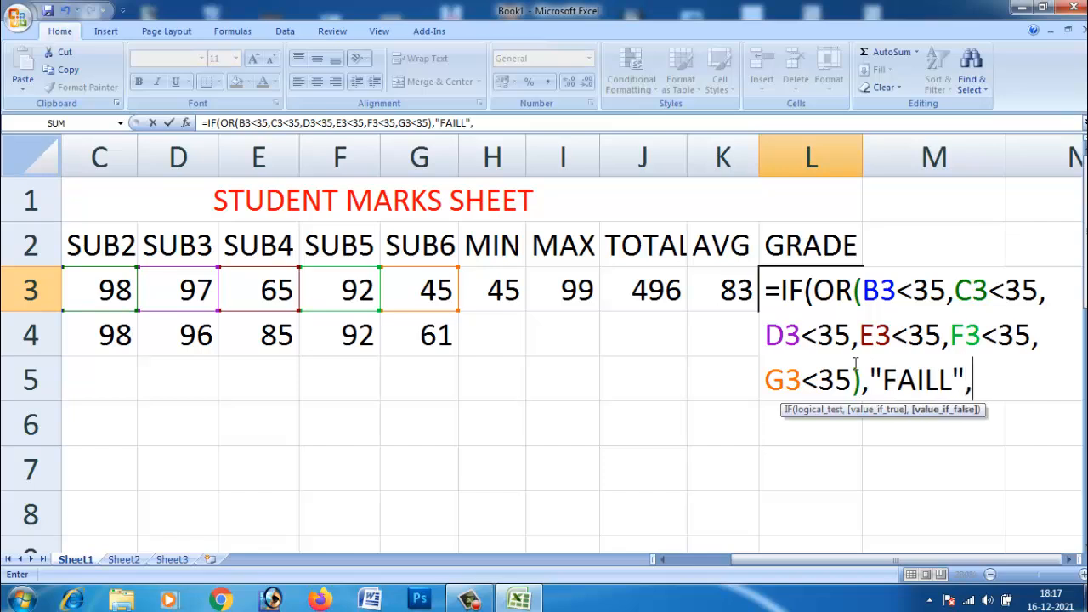
type("IF")
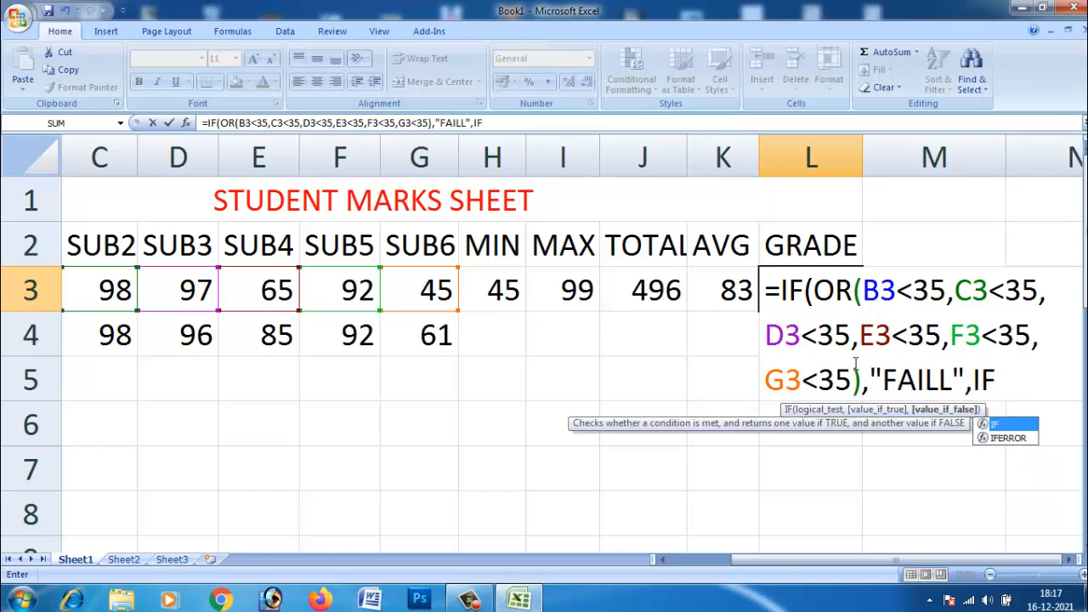
type("(")
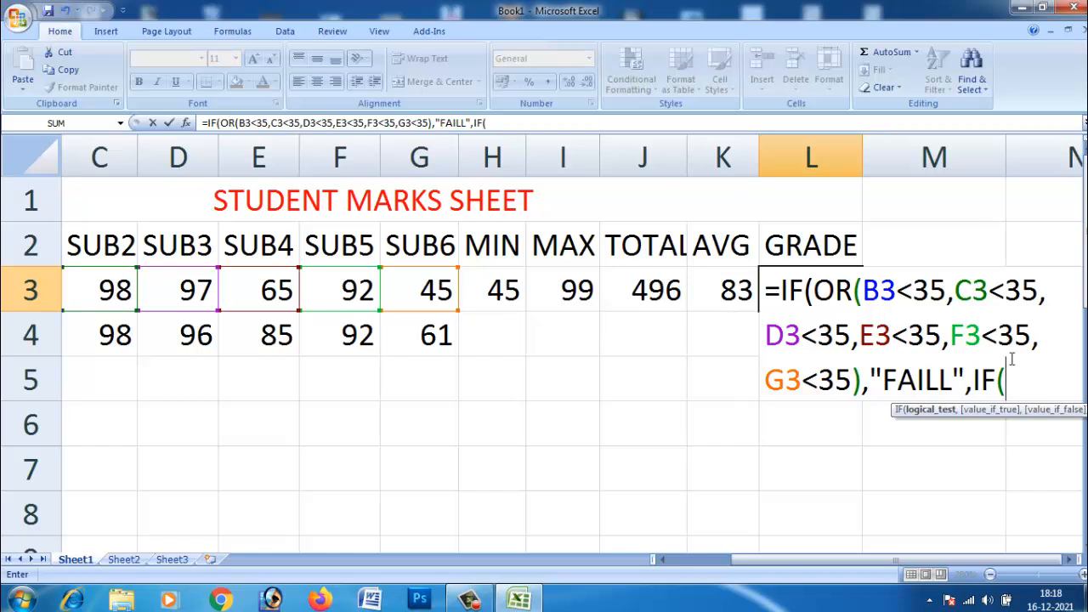
Step: Nest a second IF as the false result, testing the average with K3>=80
type("K")
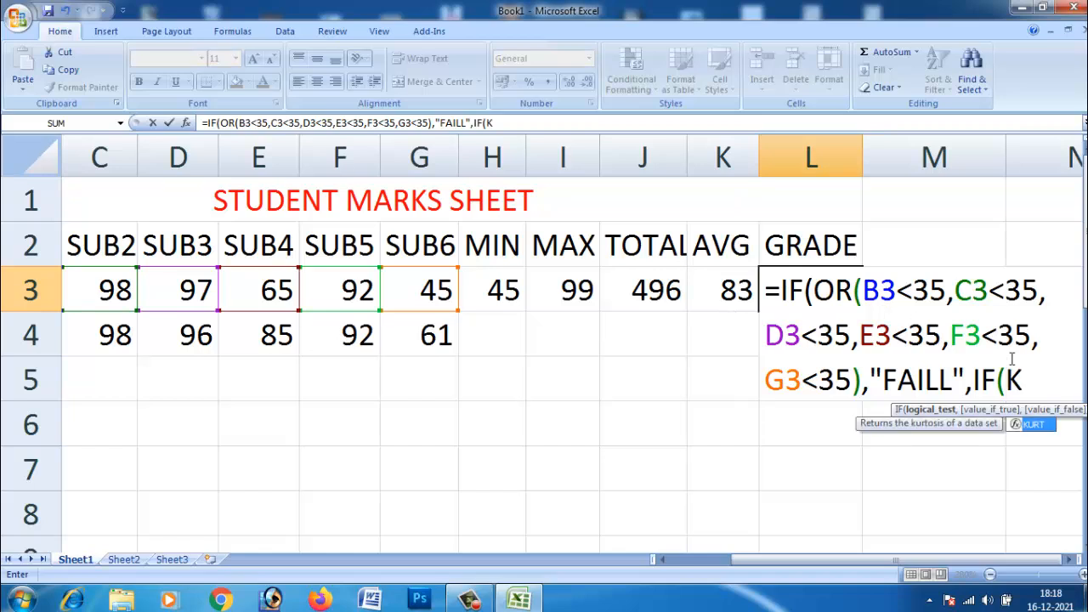
type("3>")
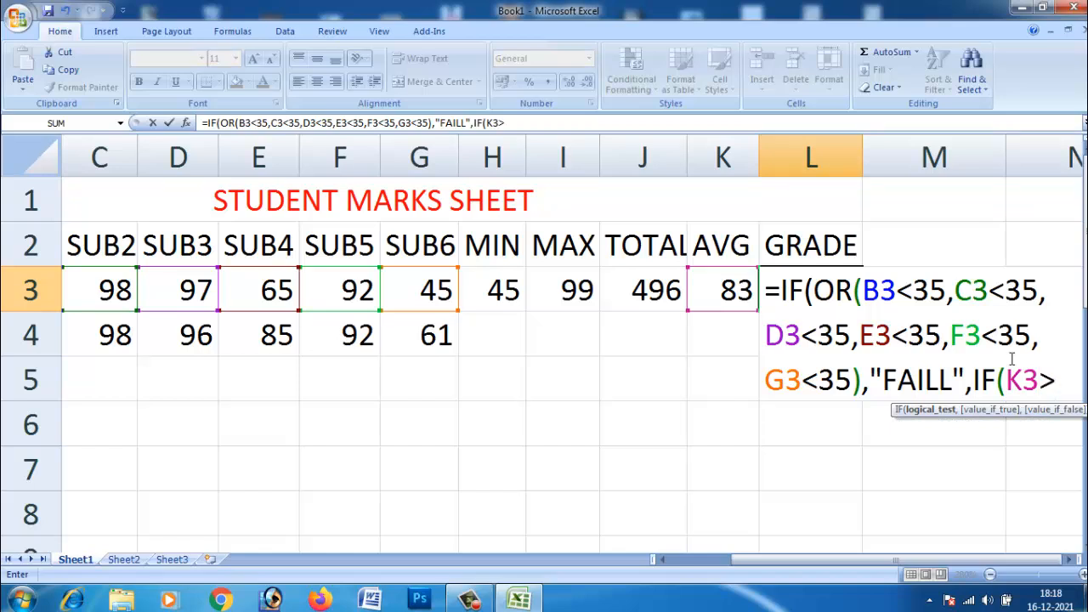
type("=80")
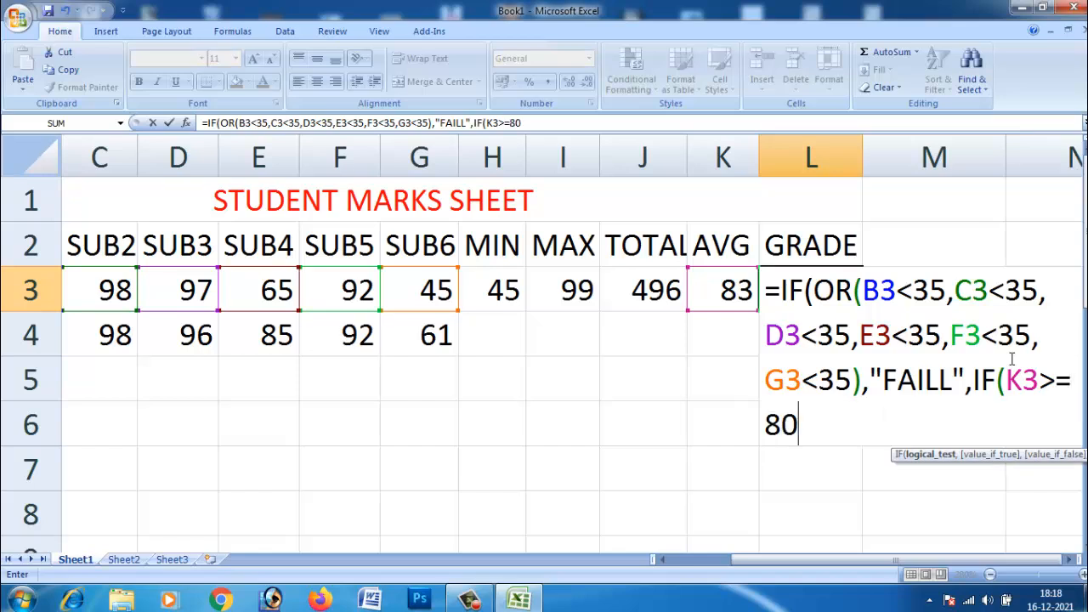
type(",")
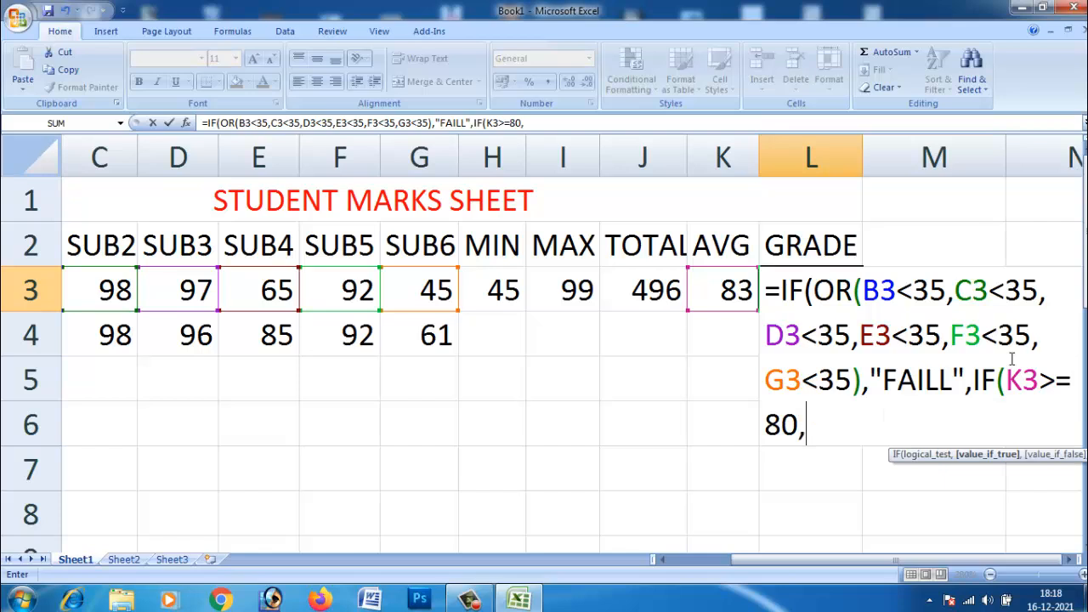
type("\"DI")
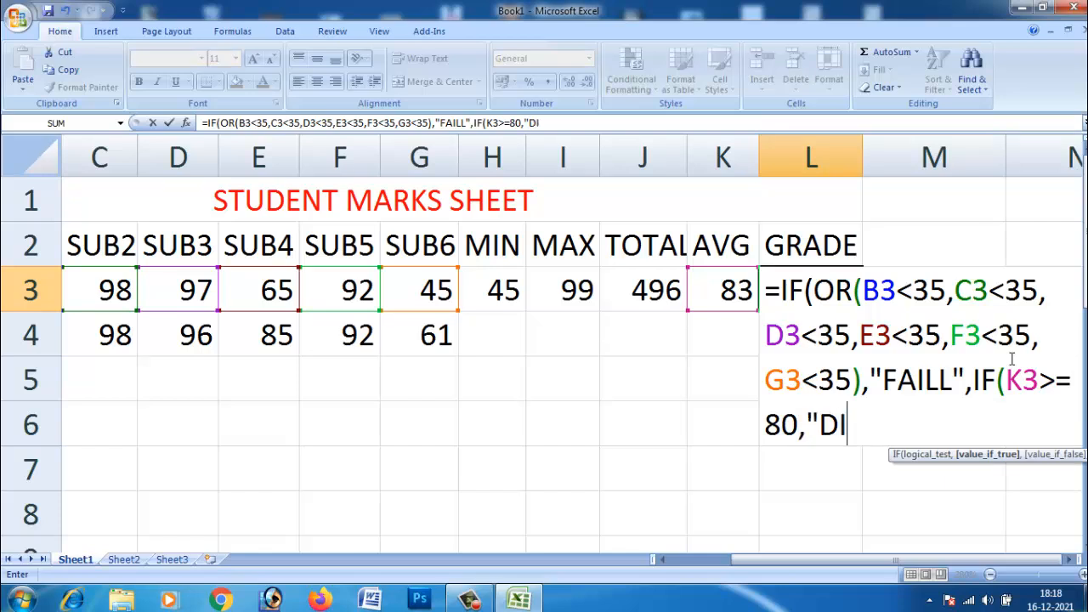
type("ST\",")
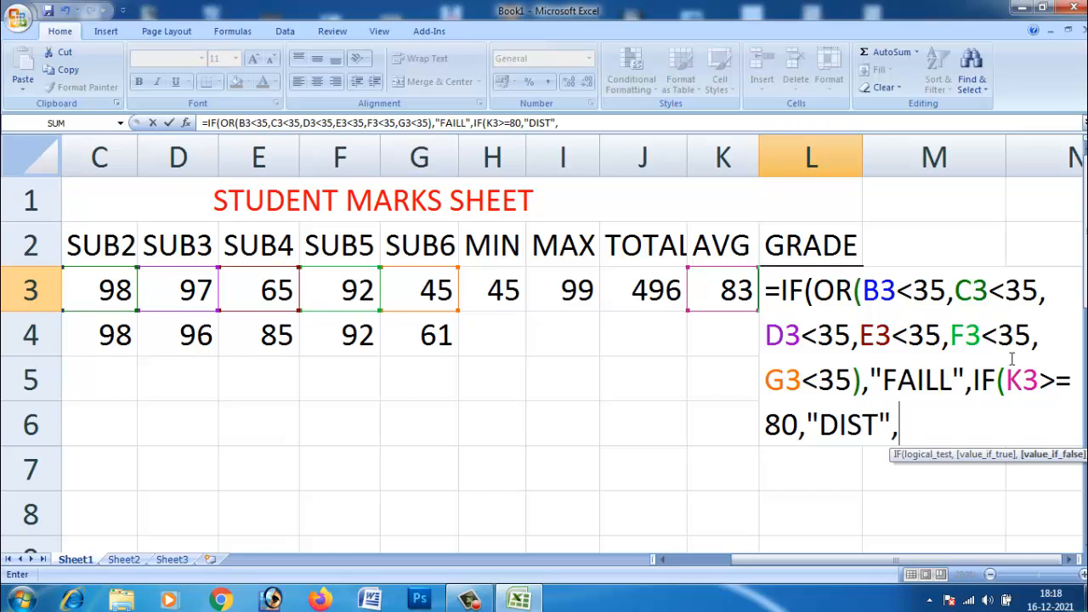
type("IF")
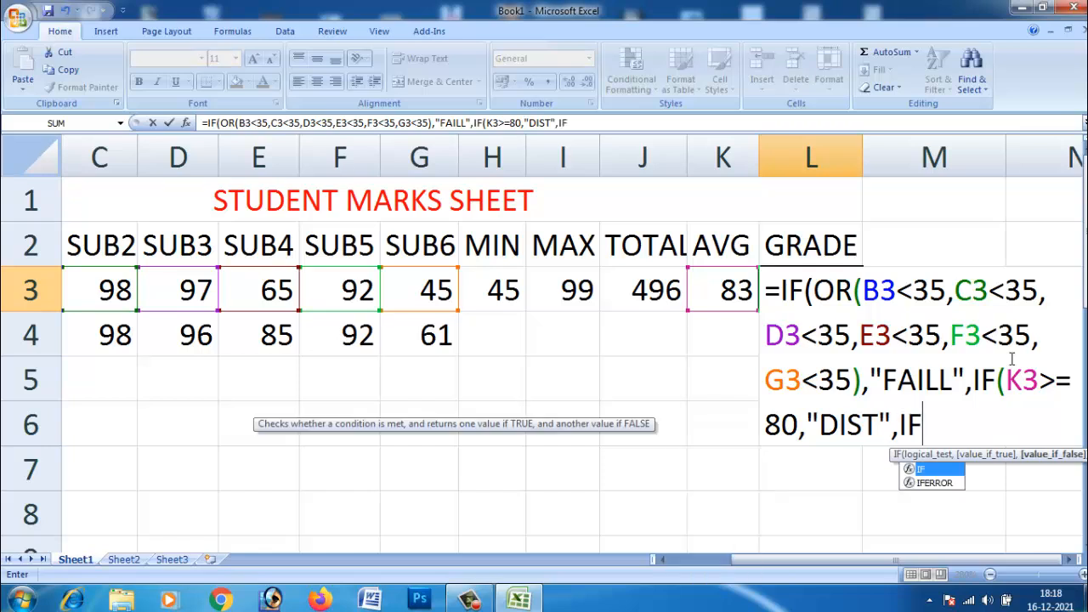
type("(")
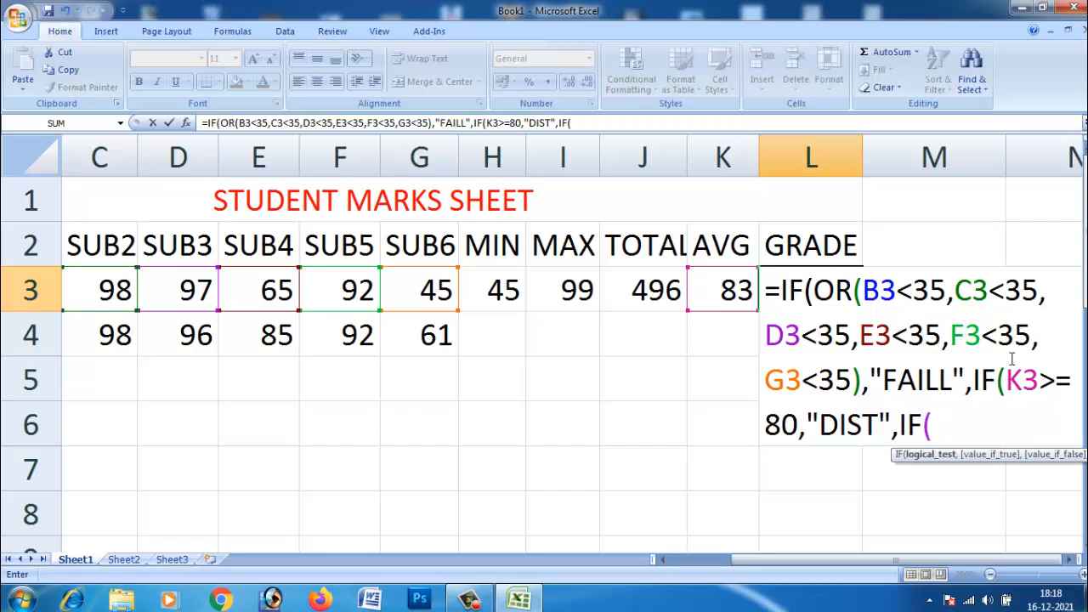
type("K3>")
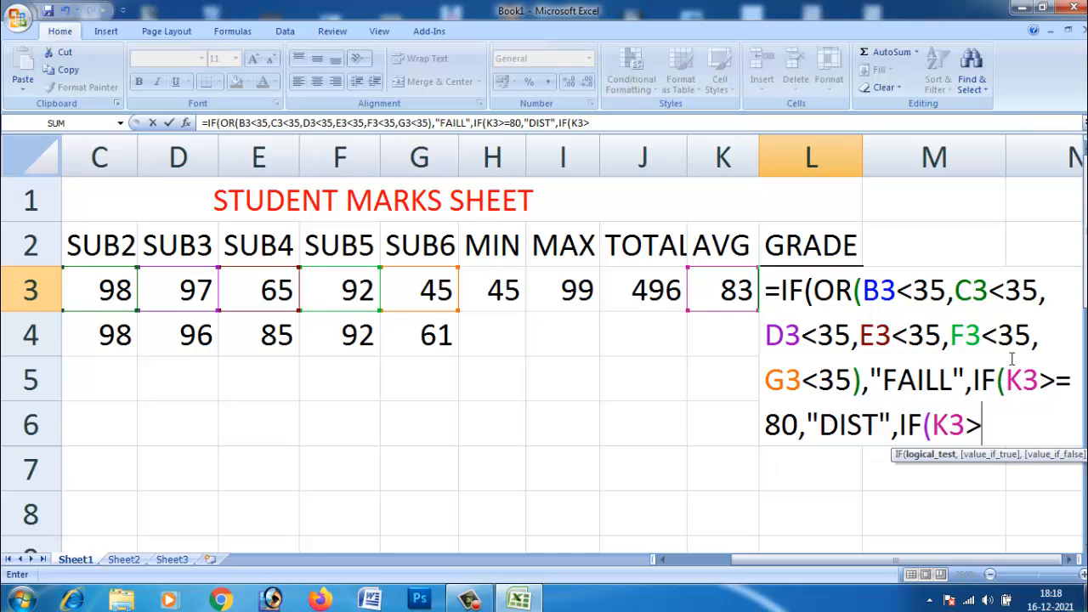
type("=6")
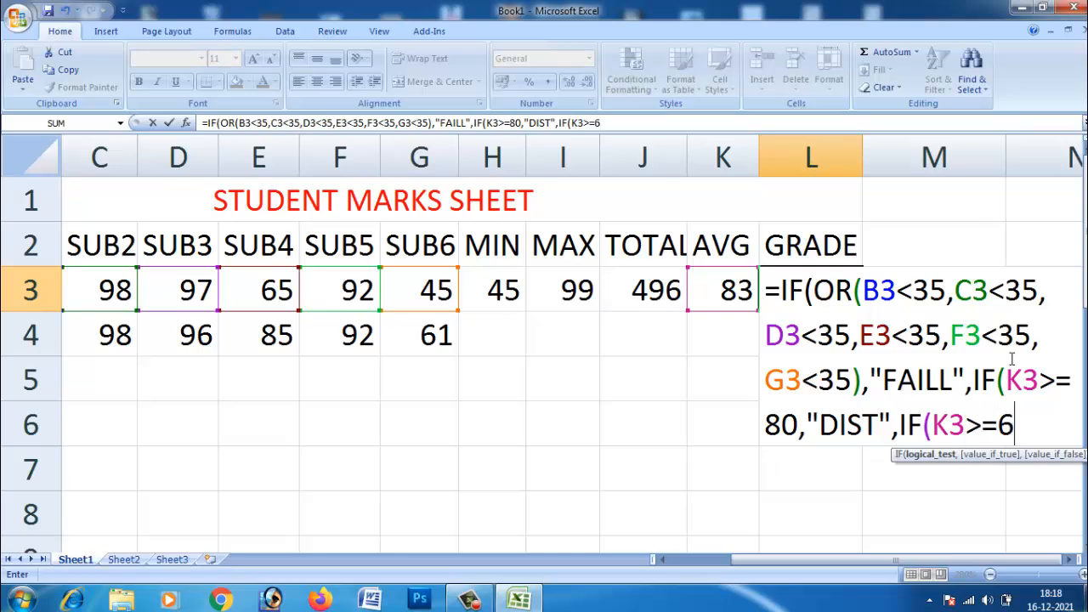
type("0,F")
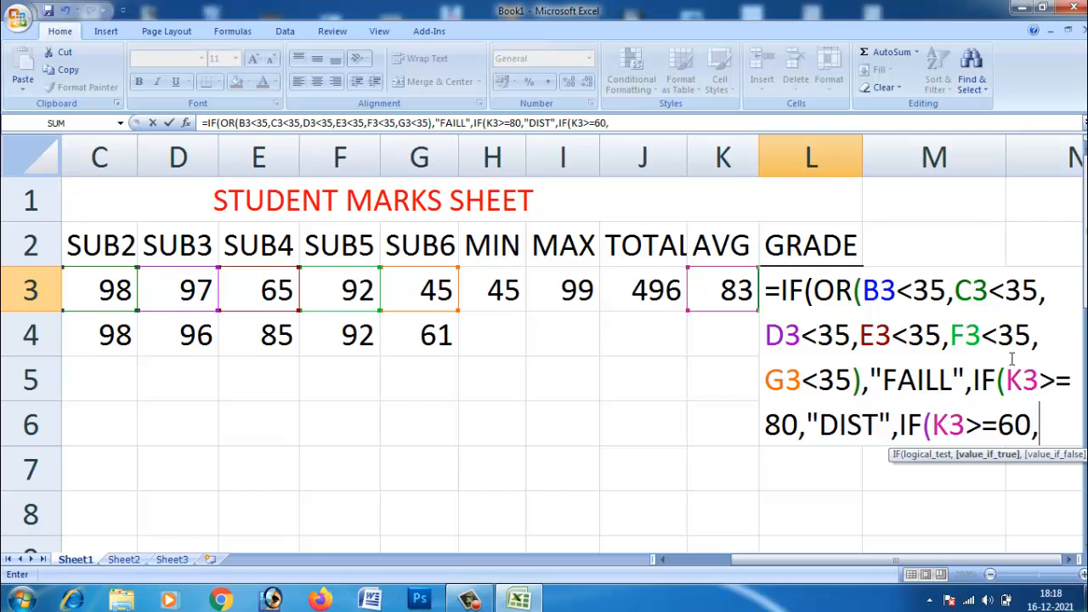
type("R")
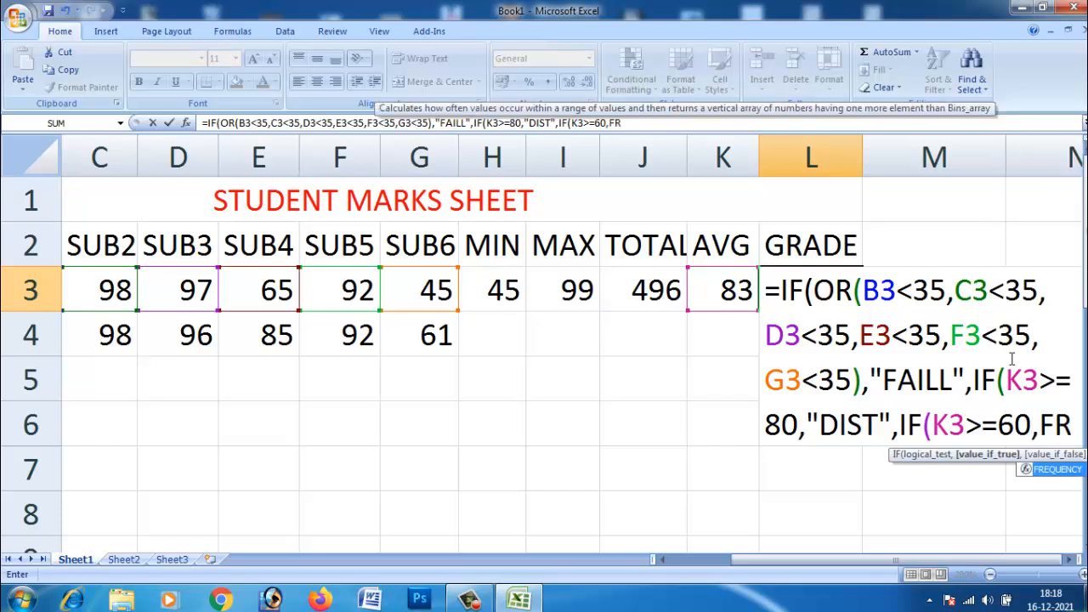
Step: Enter FIRST CALSS" with only a closing quotation mark as the result for K3>=60
key("BackSpace")
type("IRS")
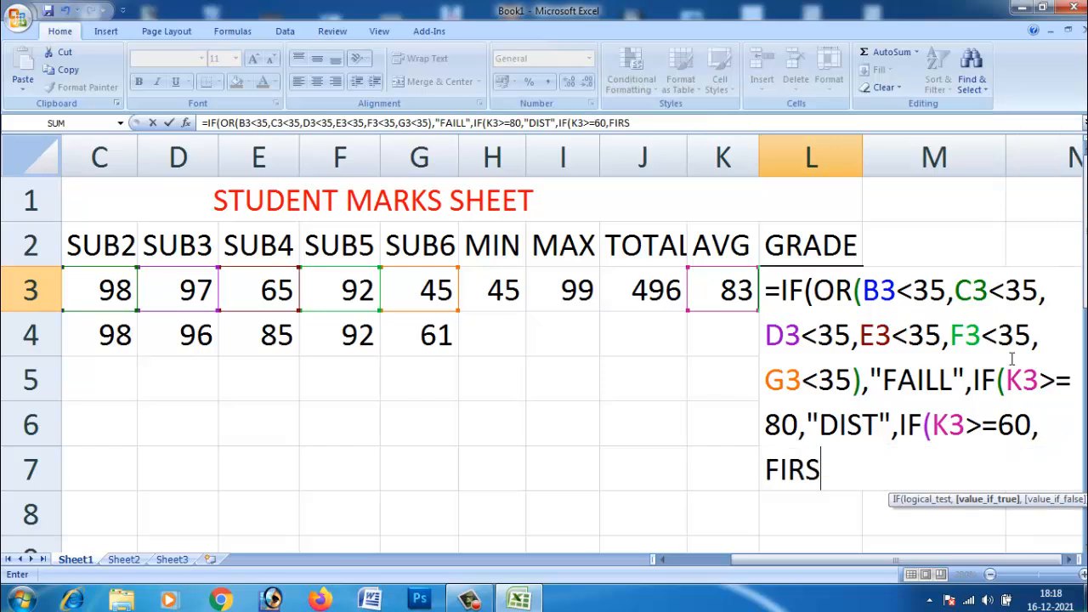
type("T CAL")
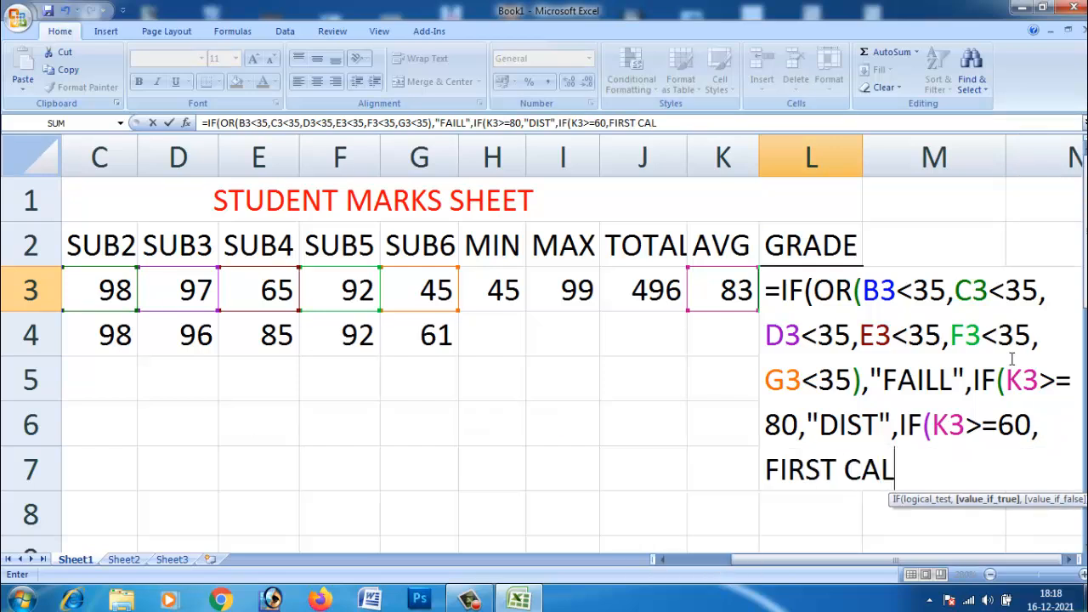
type("SS\"")
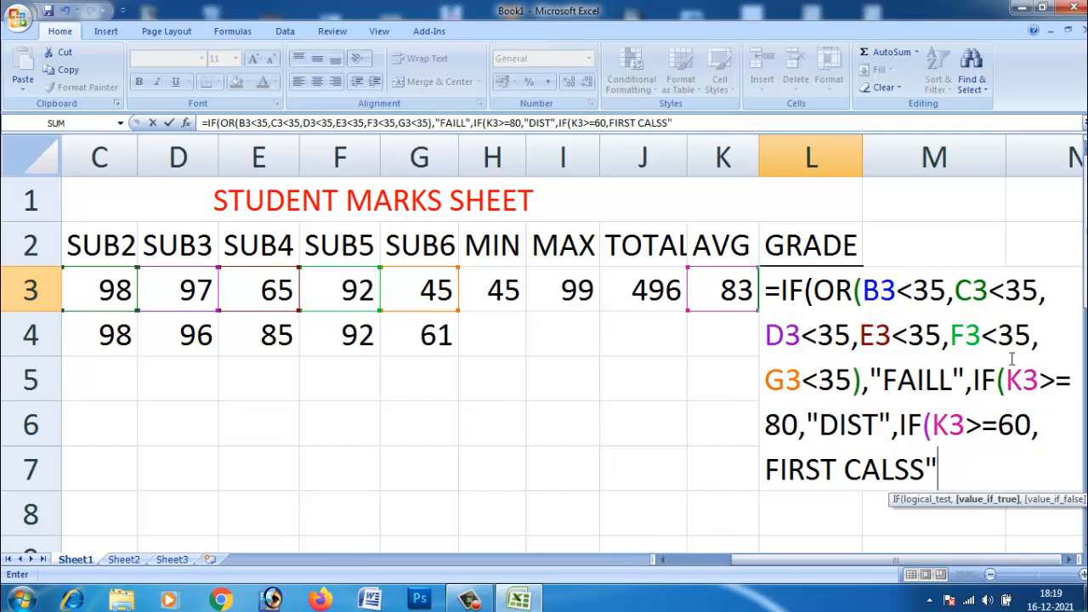
type(",IF(")
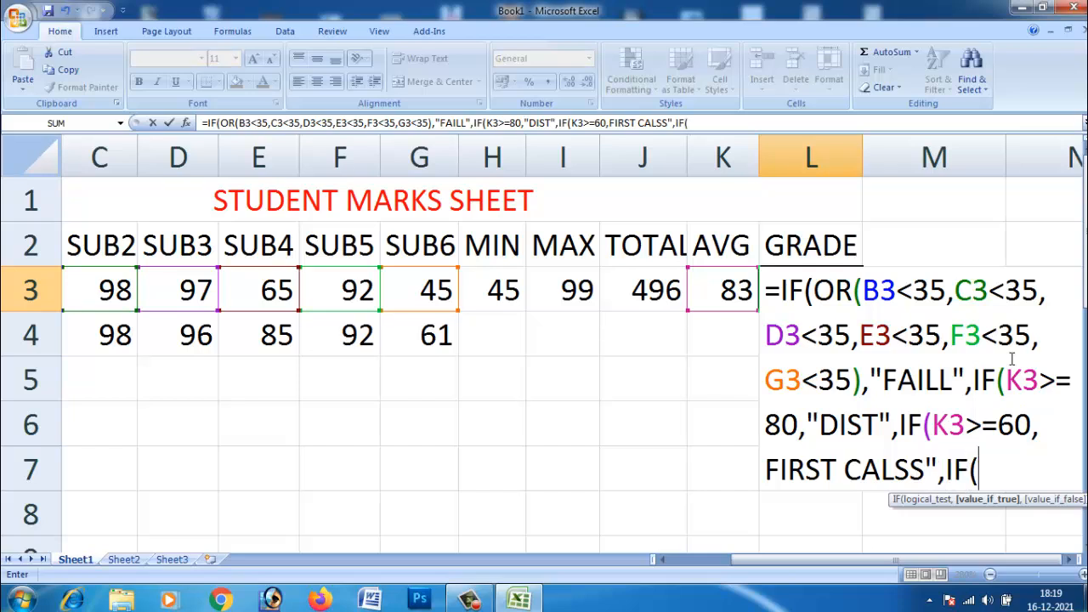
type("K3")
Step: Nest a fourth IF in the grade formula, testing the average with K3>=50
type(">")
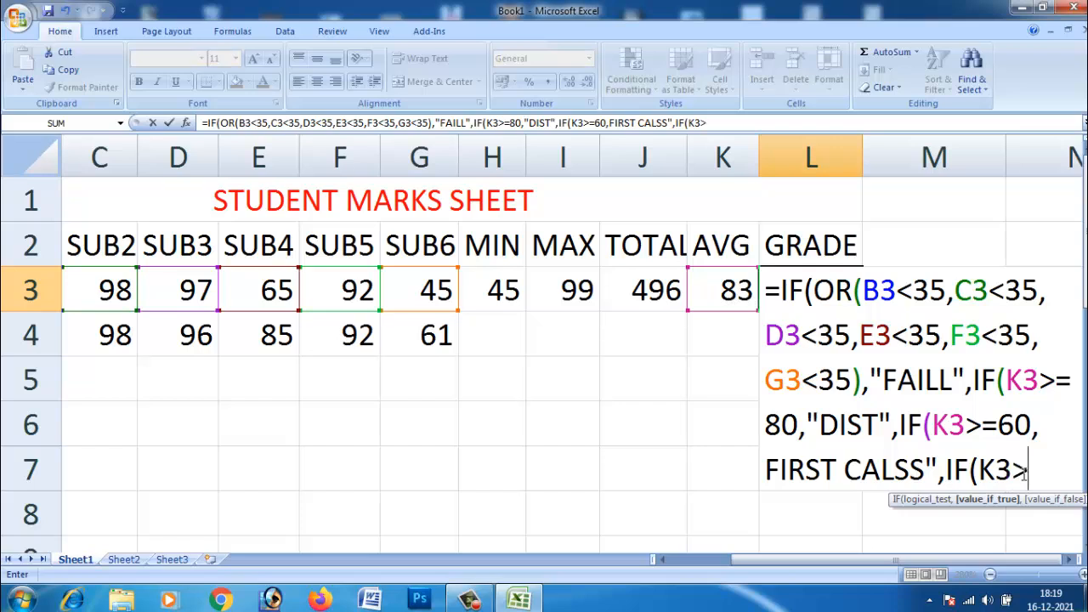
type("=50")
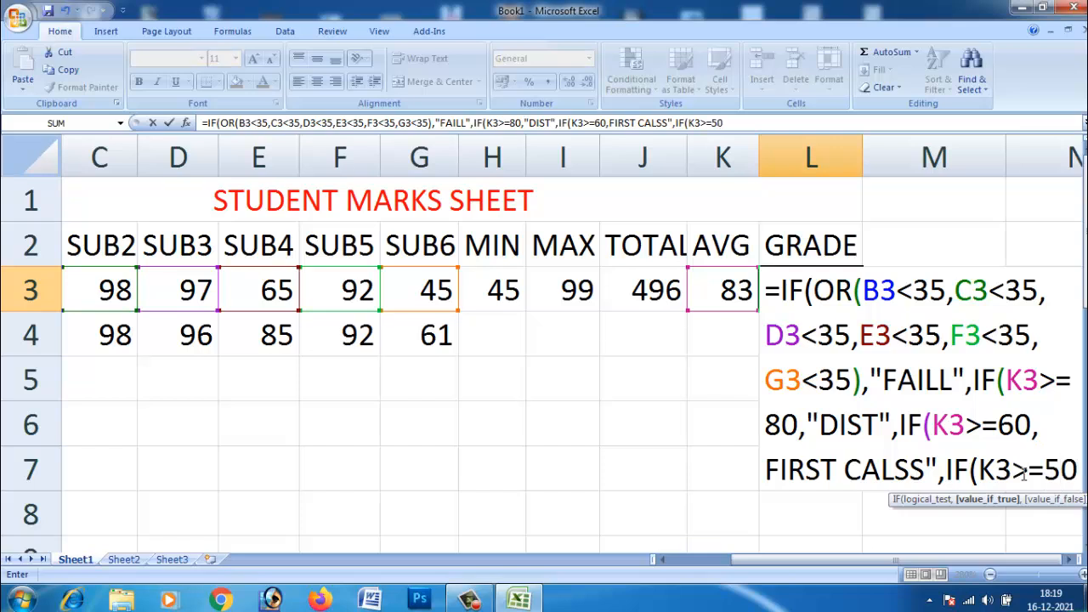
type(",\"")
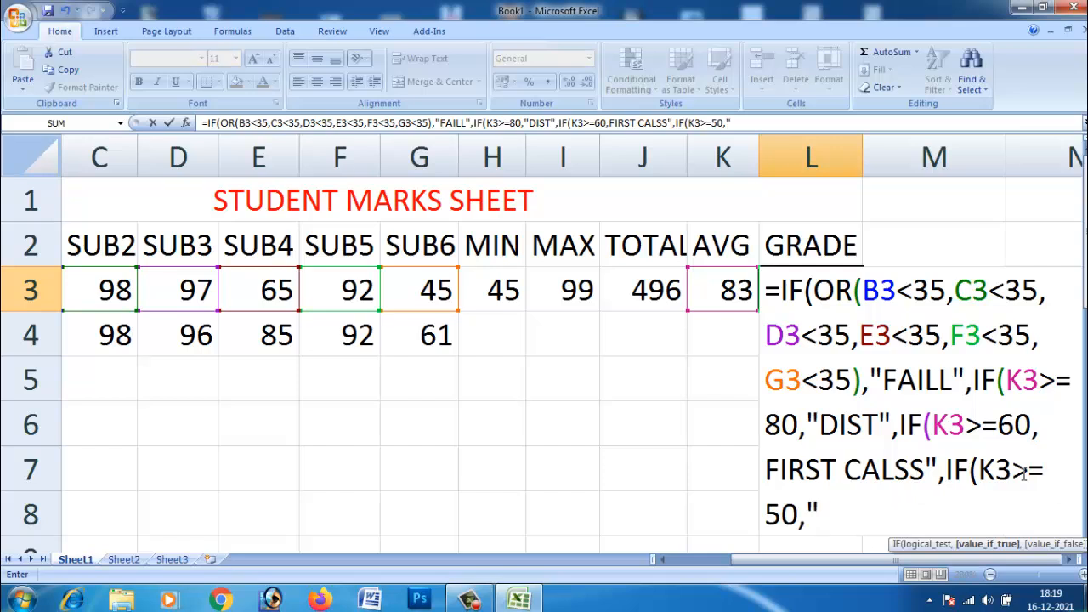
type("SE")
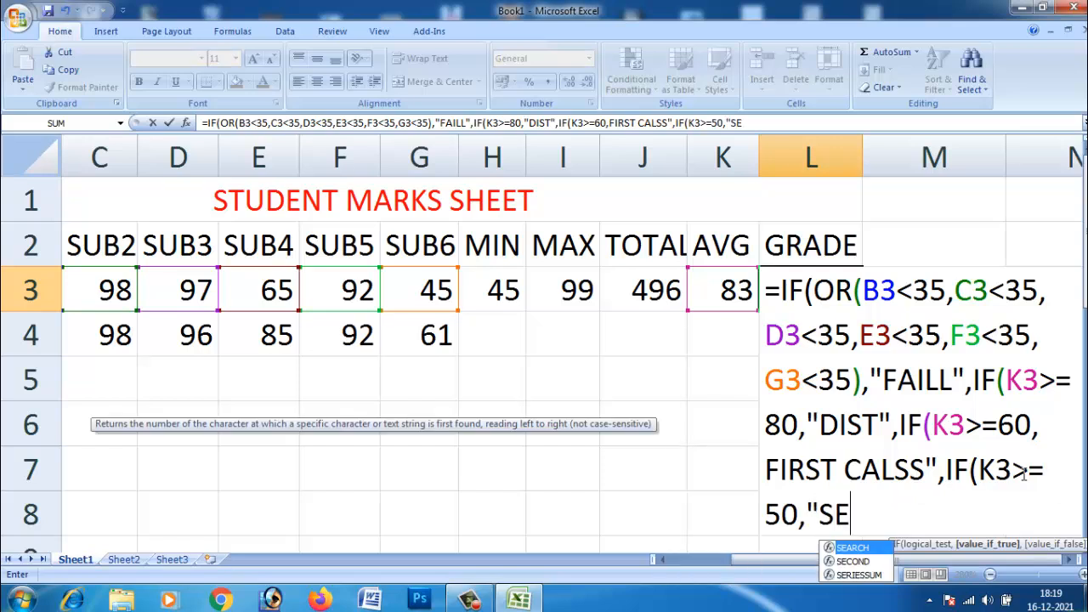
type("COUN")
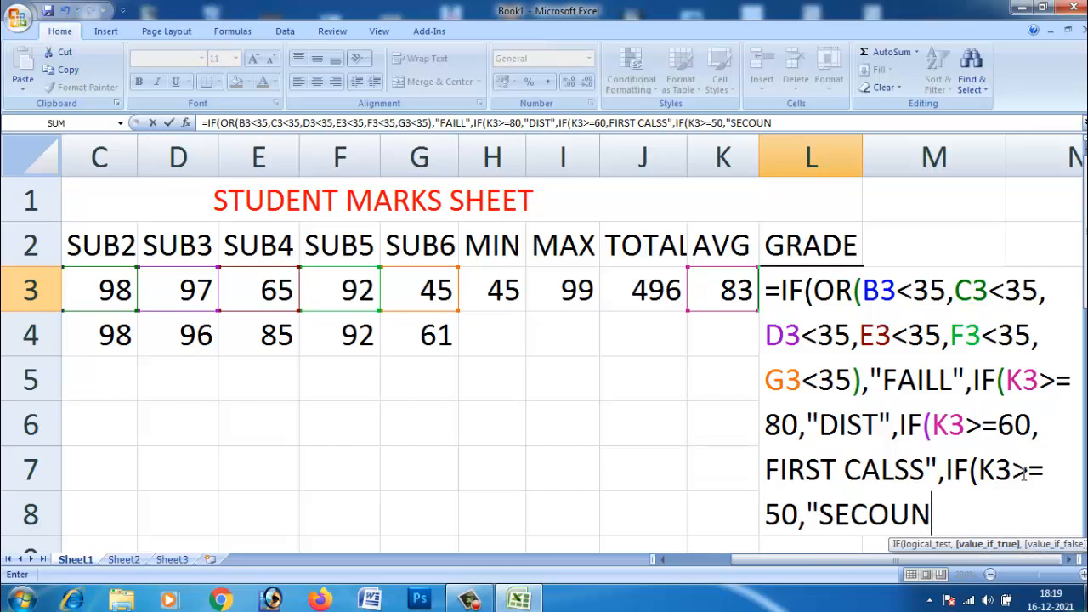
type("D CLASS")
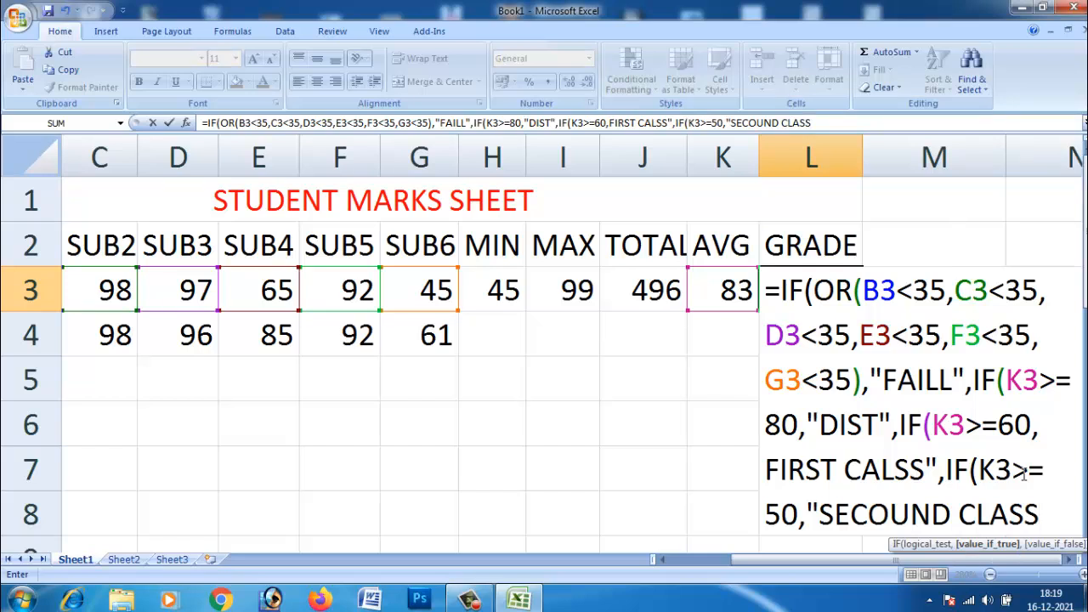
type(",")
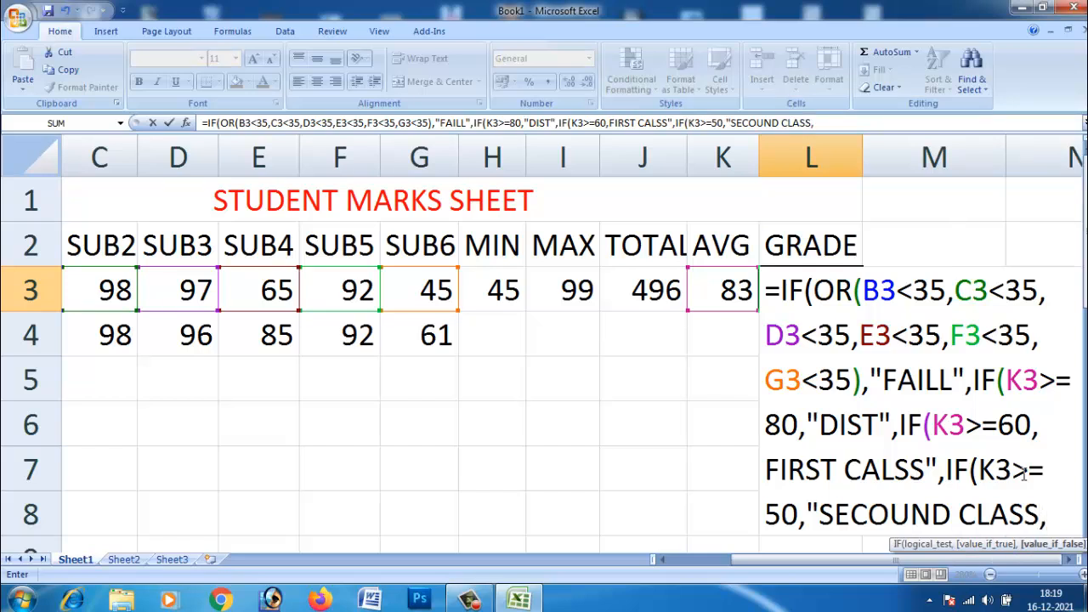
Step: Set "SECOUND CLASS" as the result for an average of at least 50
key("BackSpace")
type("\",")
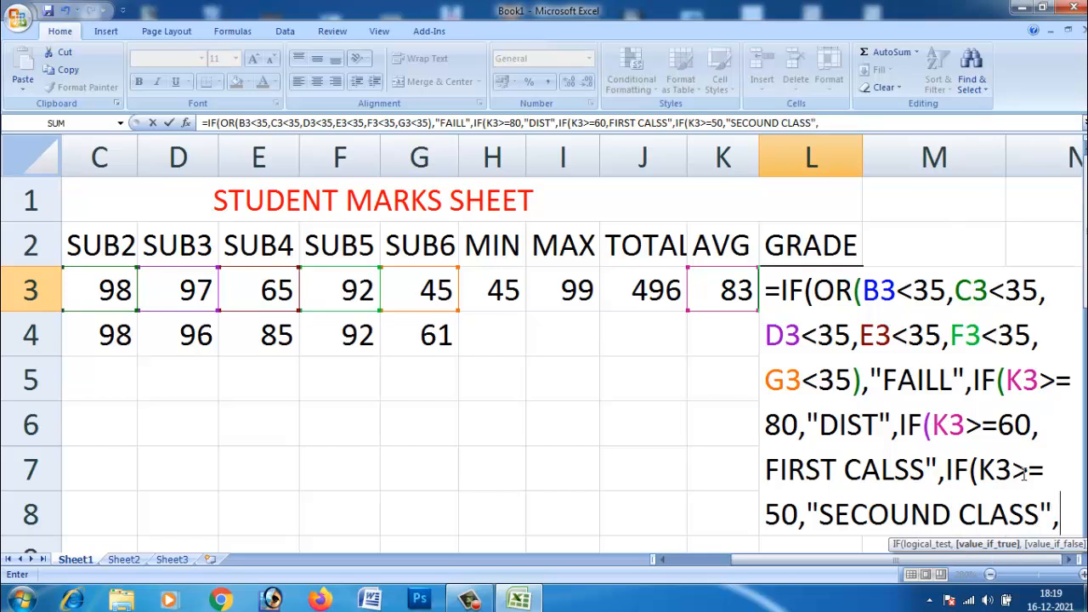
type("IF")
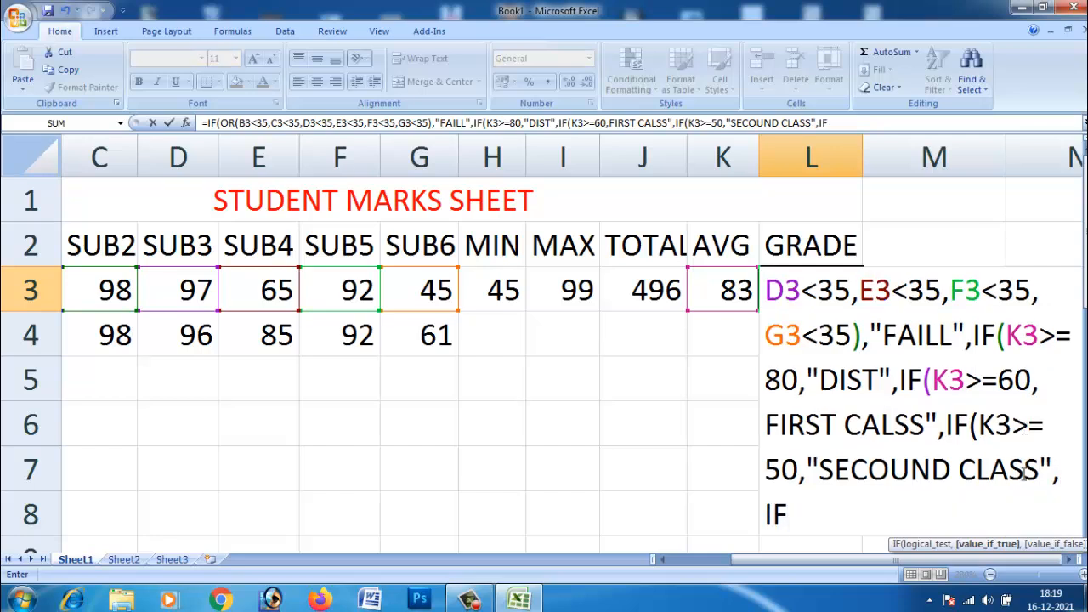
type("(K3")
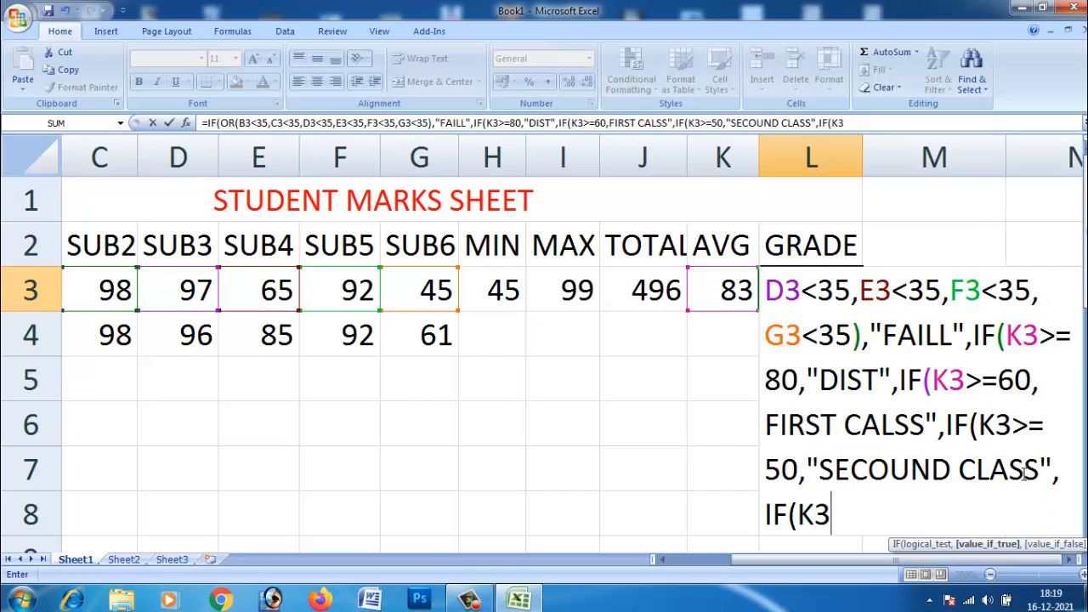
Step: Nest a fifth IF as the false result, testing the average with K3>=35
type(">=35")
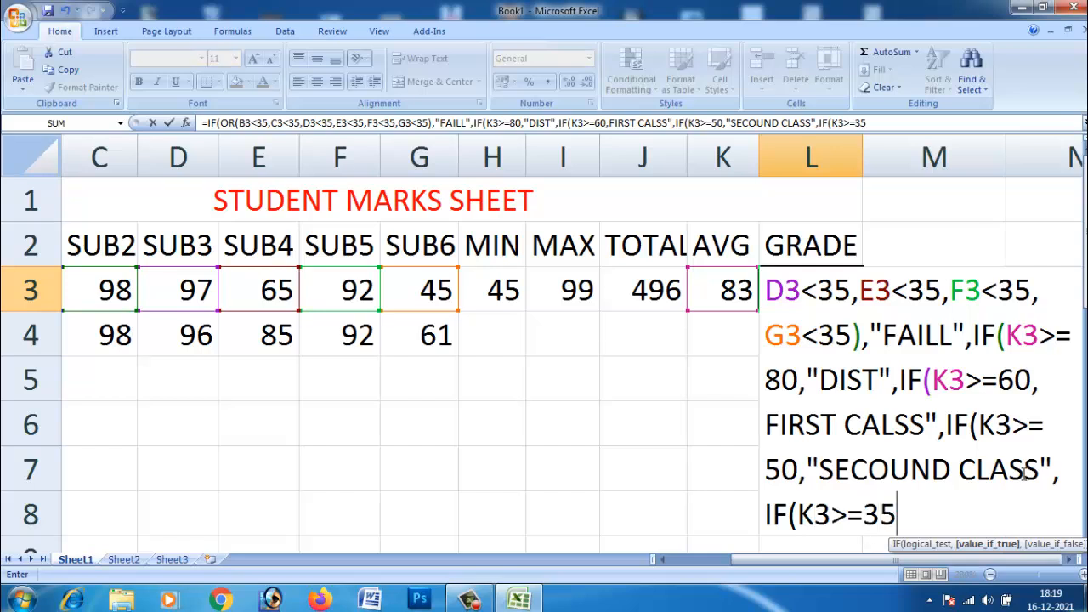
type(".")
Step: Set "PASS" as the result for K3>=35 and end the formula with five closing parentheses
key("BackSpace")
type(",\"PASS")
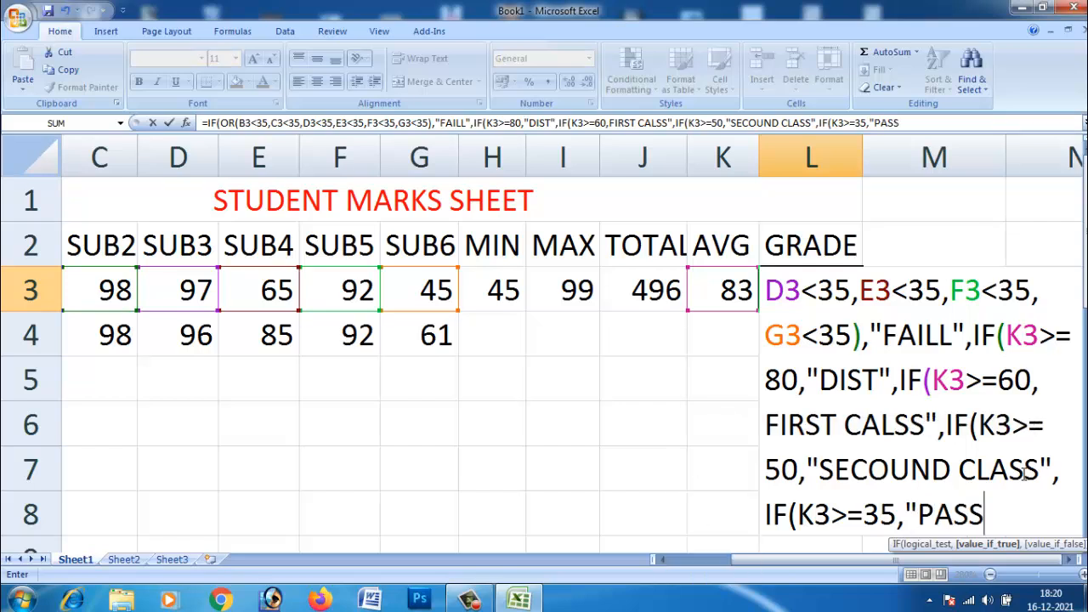
type("\"))))")
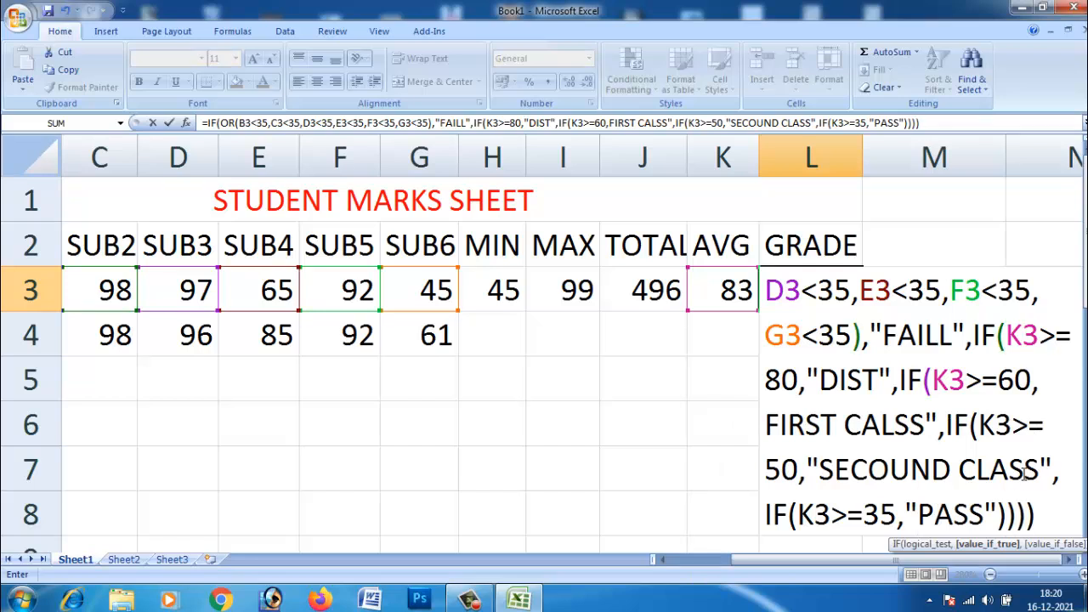
type(")")
Step: Try to commit the nested grade formula in L3
scroll(1026, 548, "down", 1)
scroll(998, 457, "up", 1)
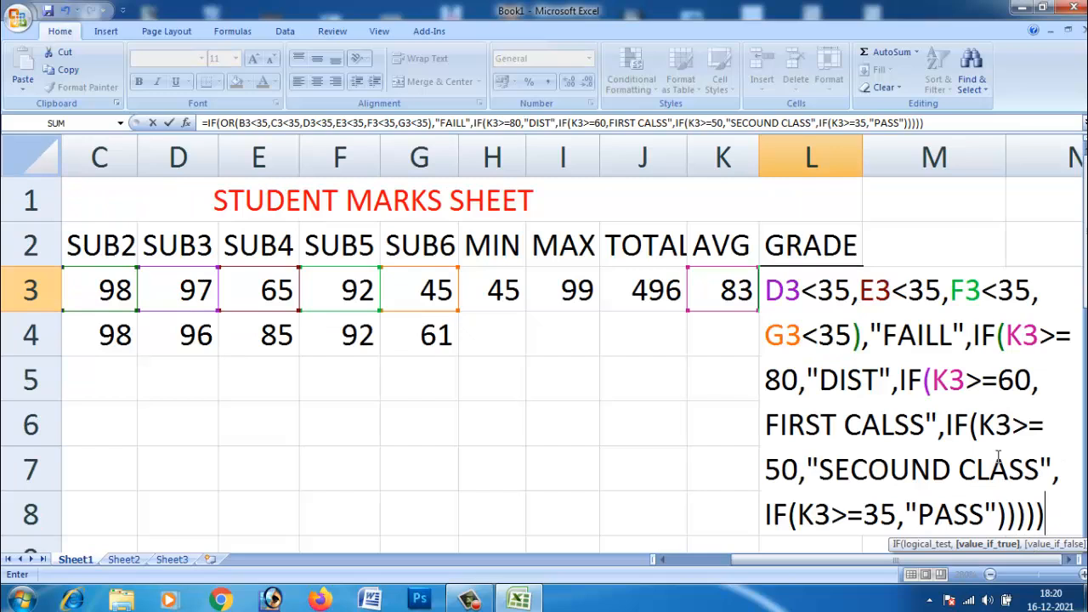
left_click(1051, 508)
left_click(988, 510)
key("Return")
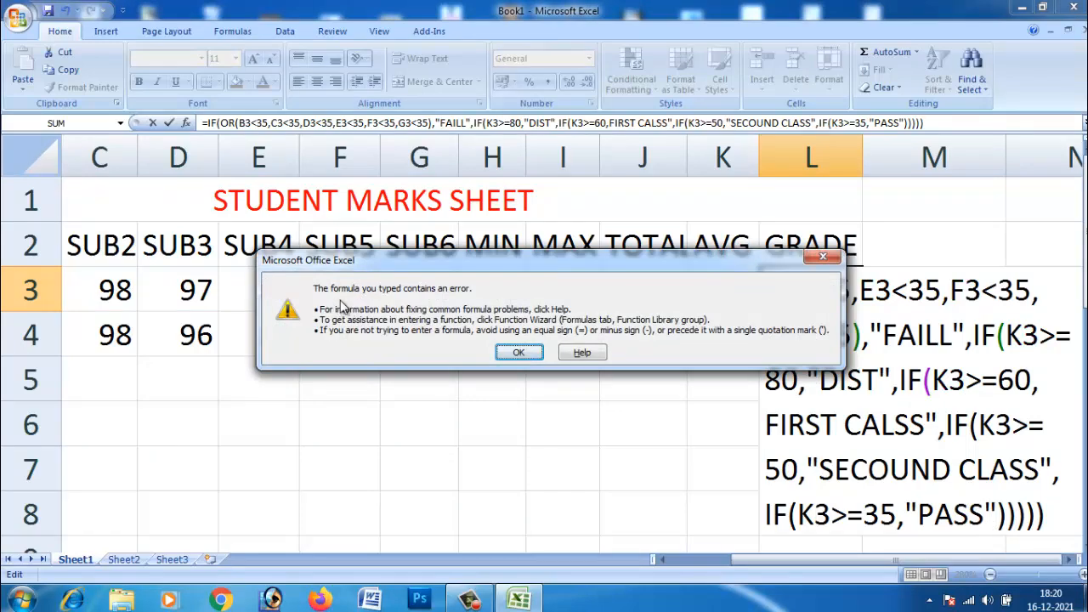
left_click(516, 351)
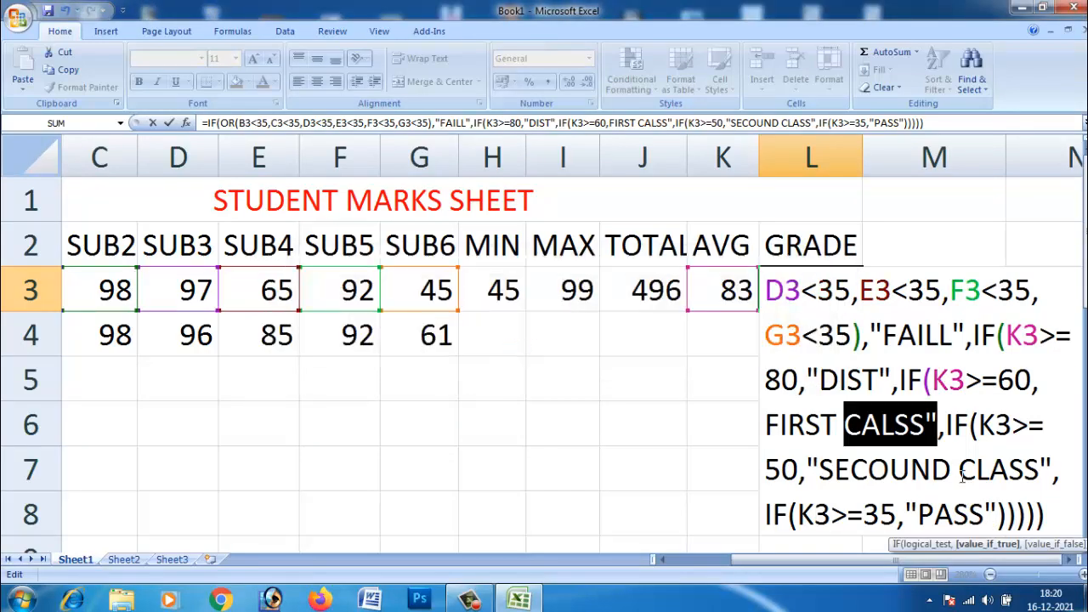
Step: Add the missing opening quotation mark before FIRST CALSS and commit the grade formula
left_click(929, 436)
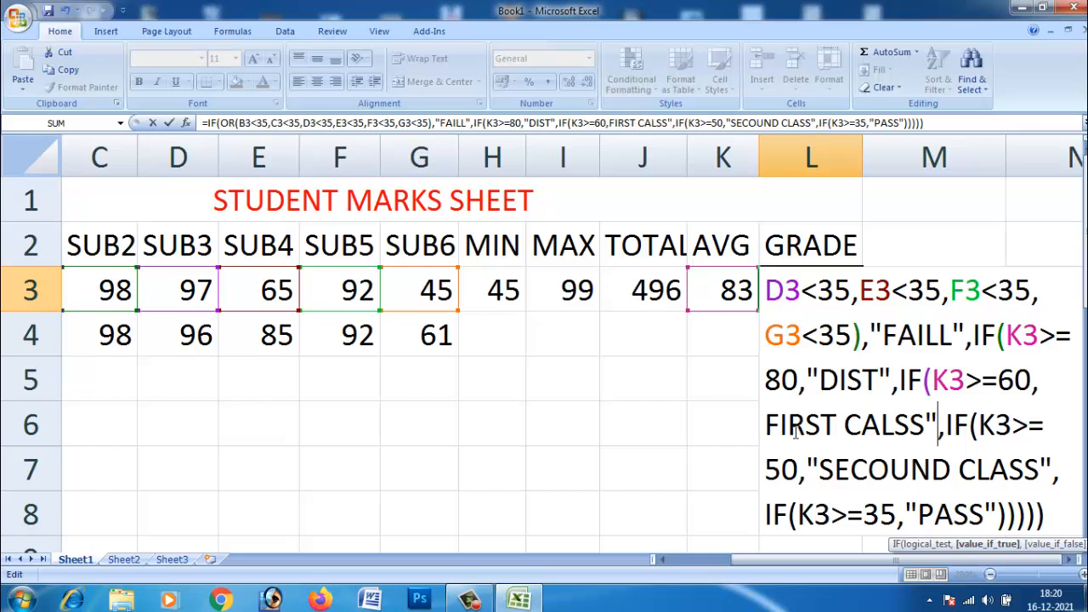
left_click(1039, 384)
type("\"")
key("Return")
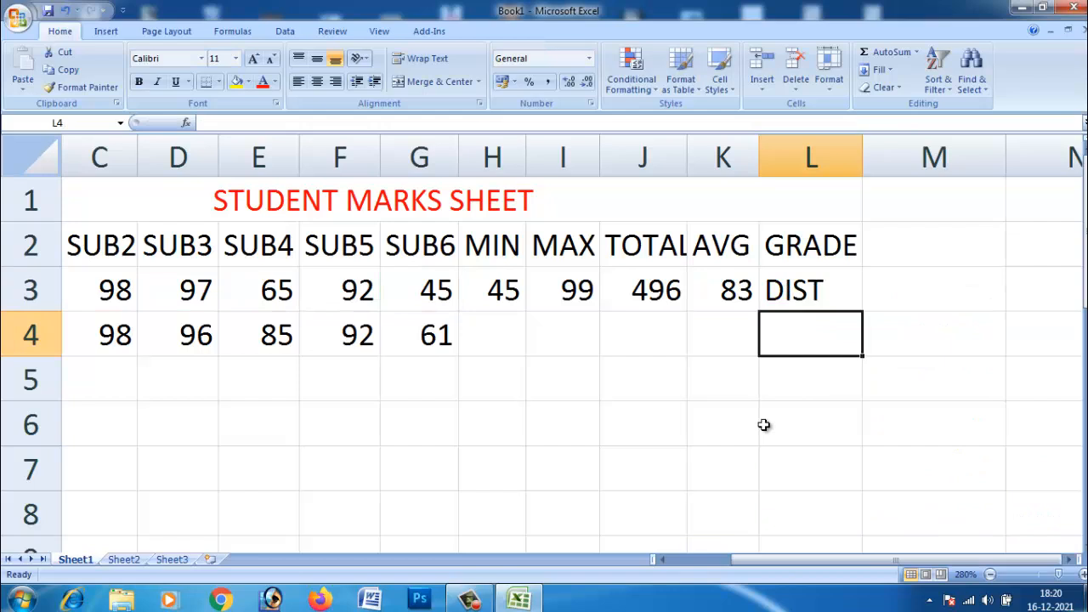
Step: Examine the complete grade formula in L3, copy its full text and leave the cell's formula as it is
left_click(812, 295)
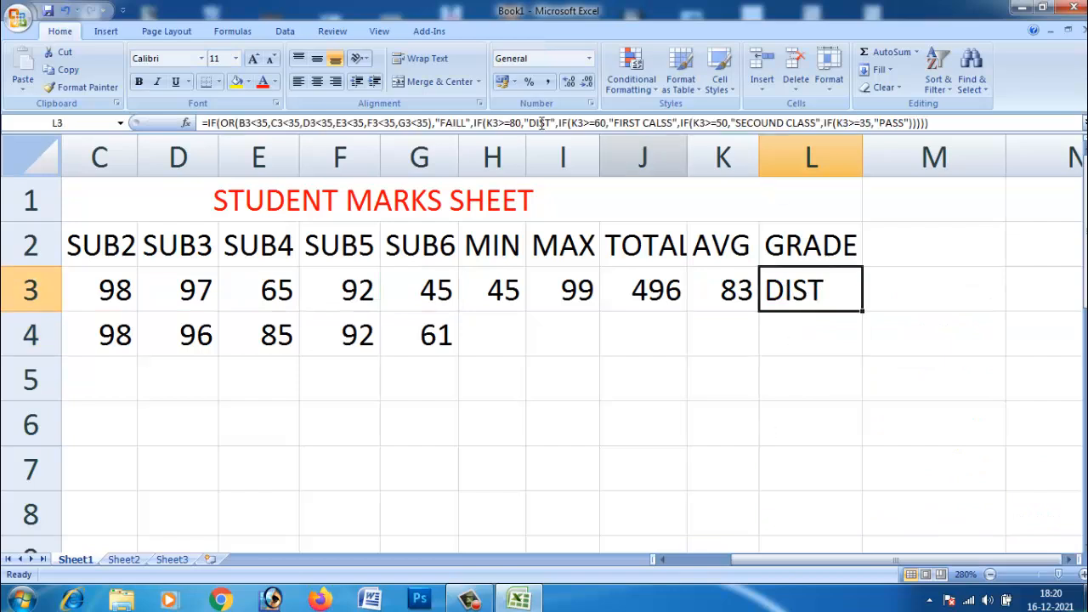
left_click(220, 122)
left_click_drag(219, 123, 153, 205)
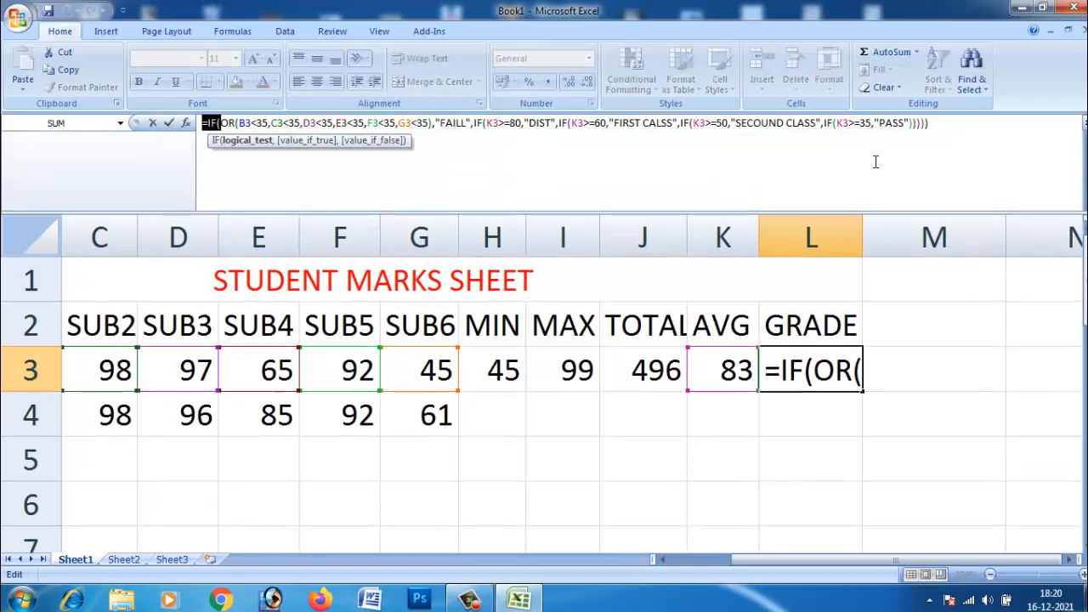
left_click_drag(948, 128, 194, 125)
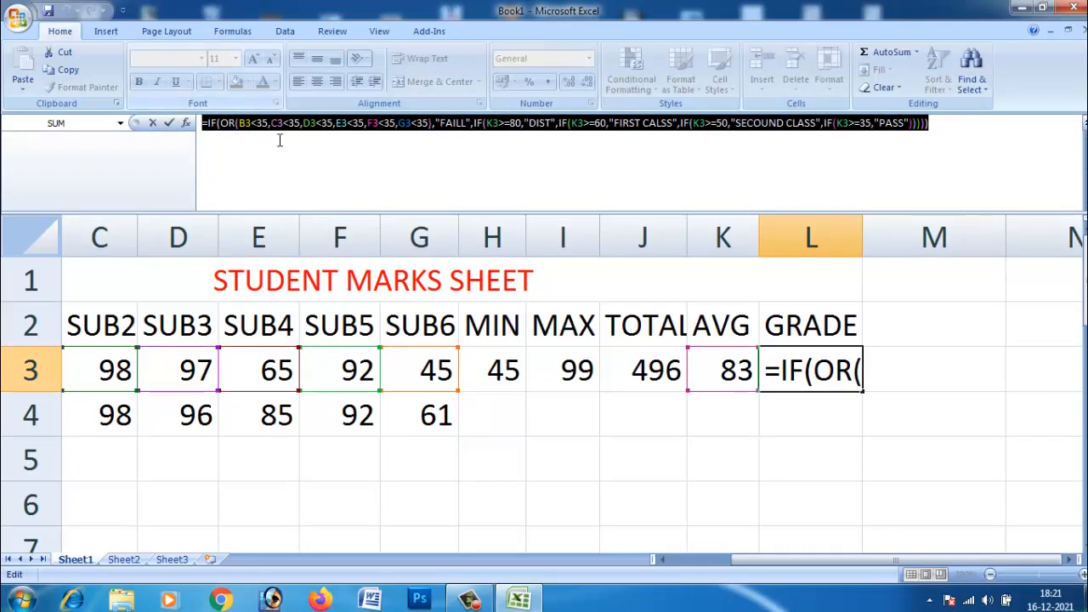
key("ctrl+c")
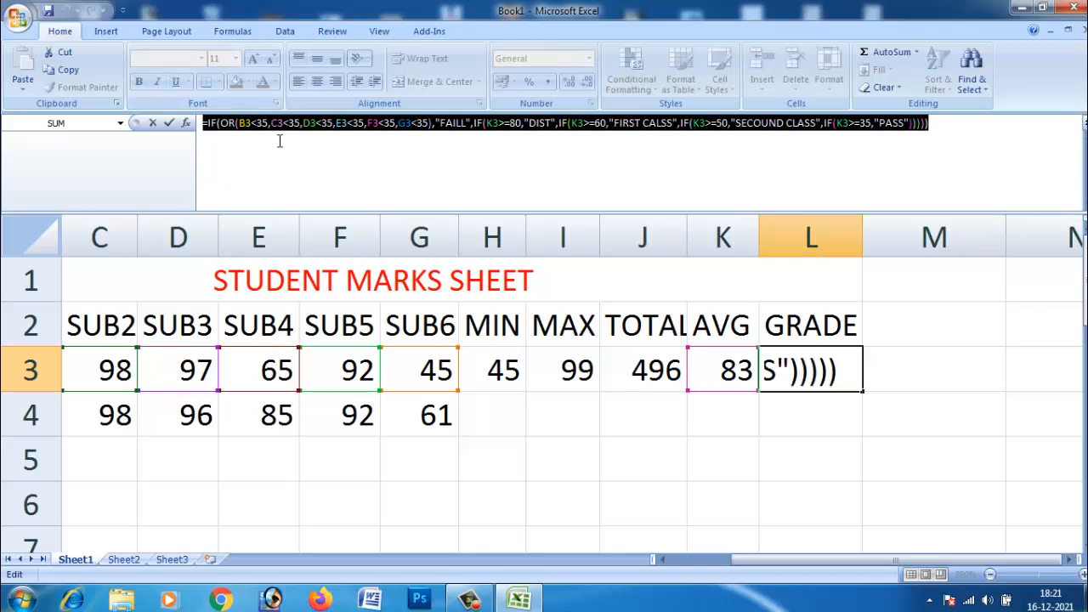
left_click(295, 136)
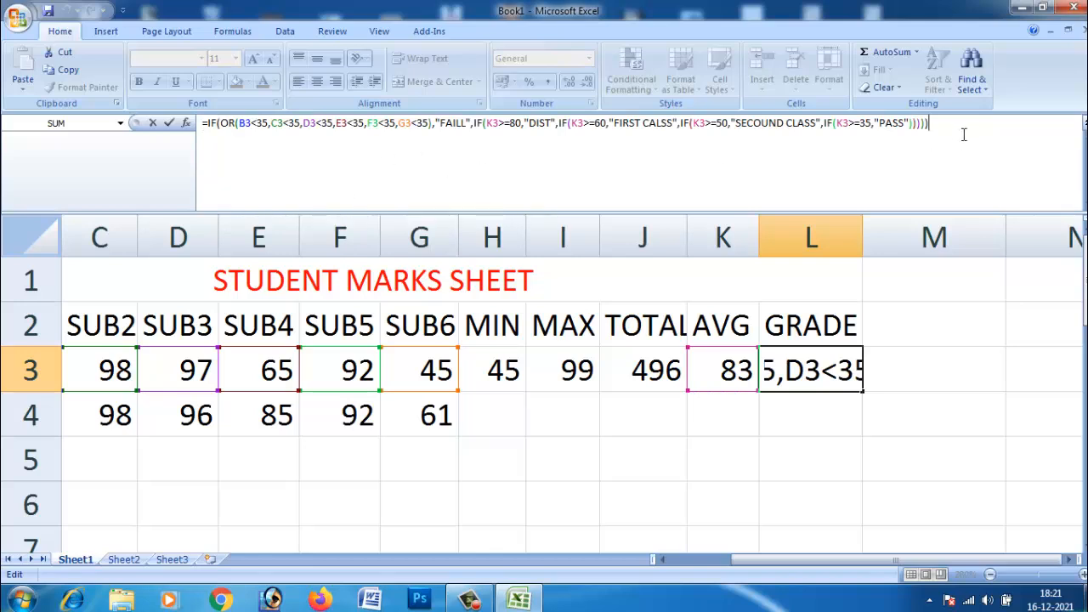
left_click(935, 163)
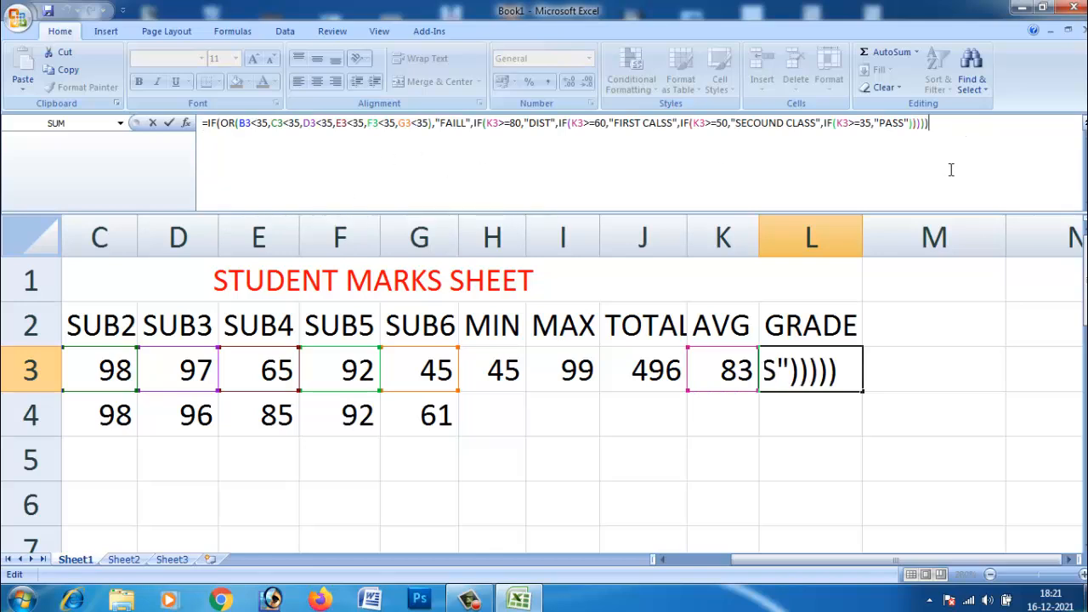
left_click(963, 340)
left_click(840, 374)
Step: Fill the MIN formula from H3 and the MAX formula from I3 down to row 4
scroll(838, 371, "up", 1)
scroll(838, 371, "down", 5)
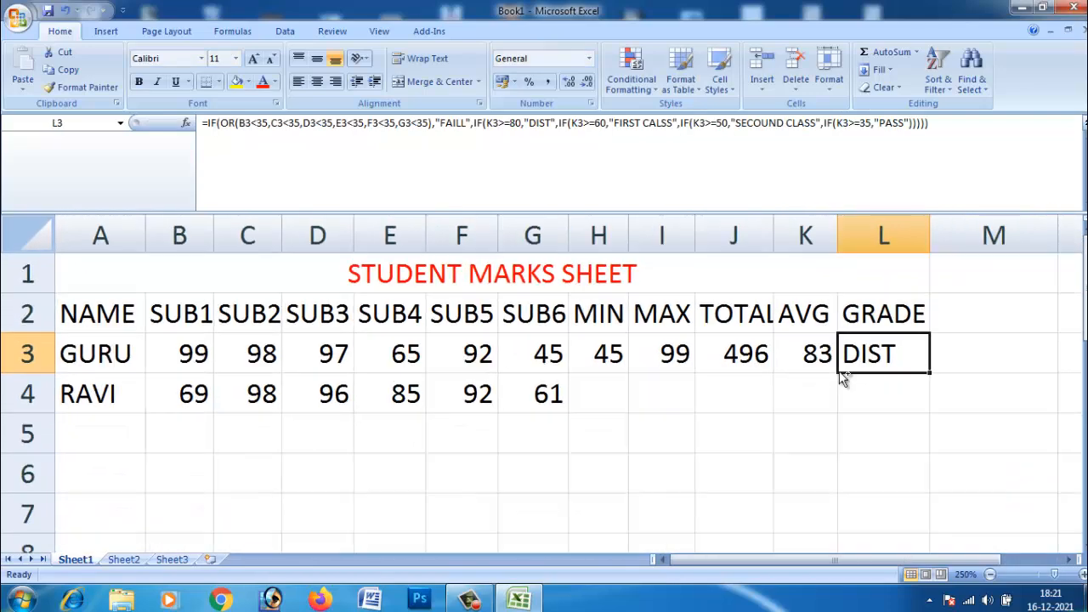
left_click(727, 391)
left_click(628, 394)
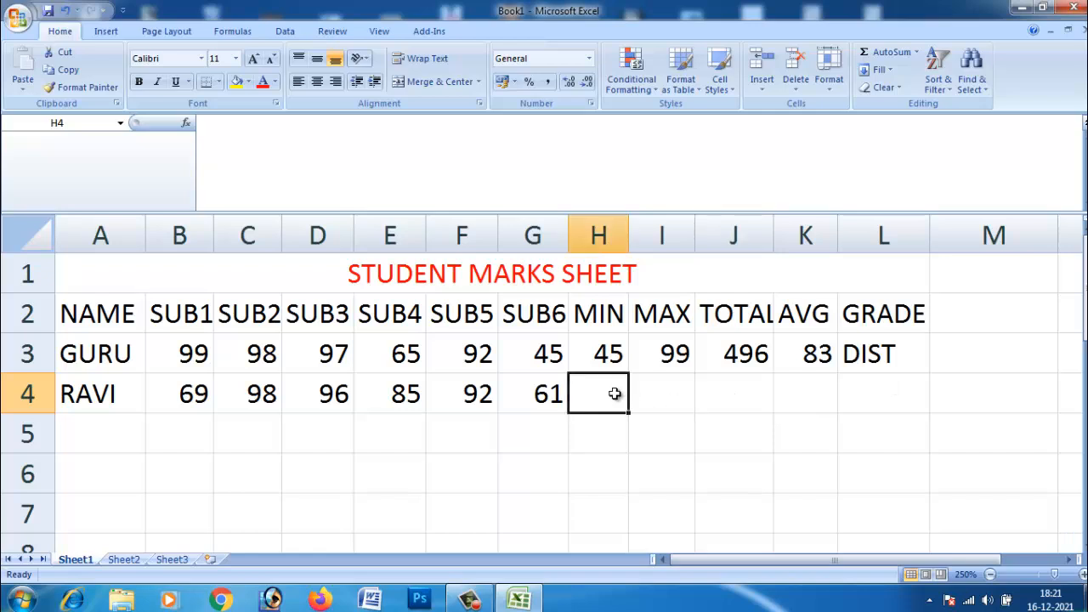
left_click(612, 353)
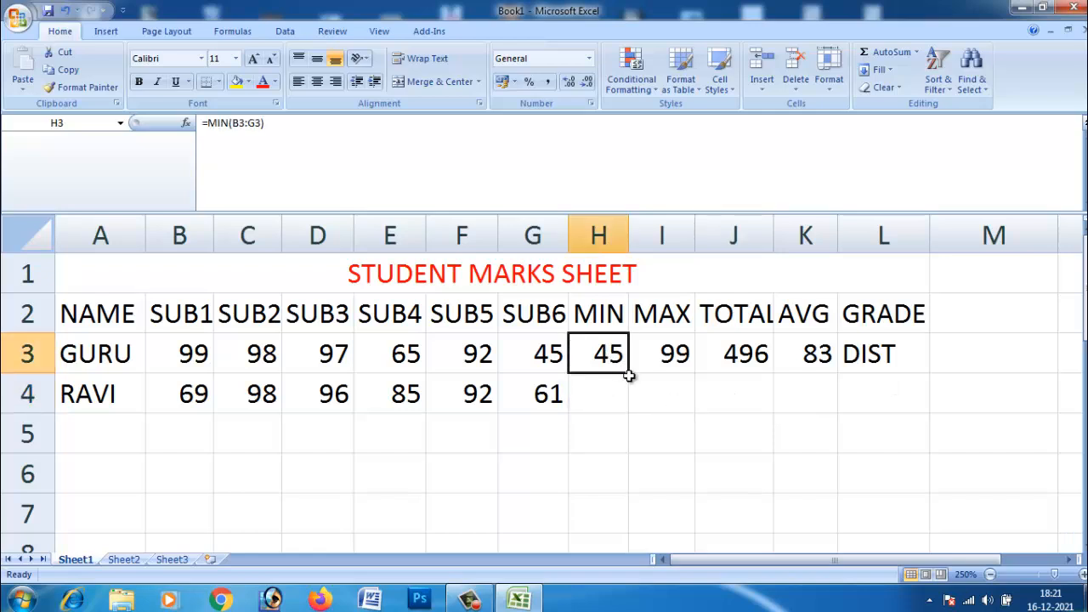
left_click(631, 377)
left_click(616, 359)
left_click_drag(629, 372, 632, 413)
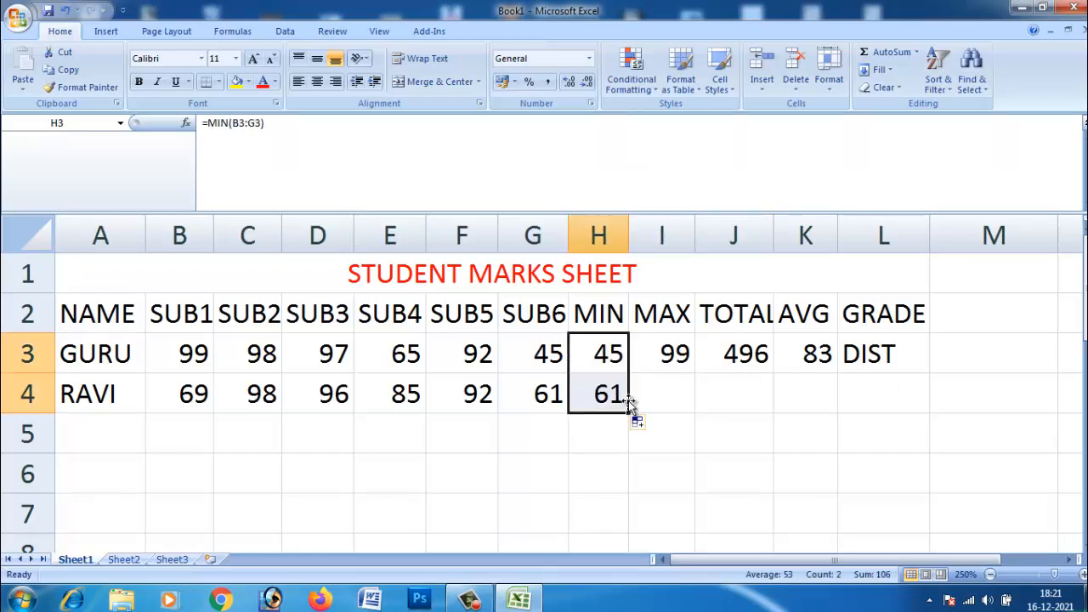
left_click(685, 356)
left_click_drag(696, 373, 699, 410)
Step: Try to fill the TOTAL formula from J3 down to row 4 and undo the fill
left_click(769, 368)
left_click_drag(770, 374, 778, 412)
key("ctrl+z")
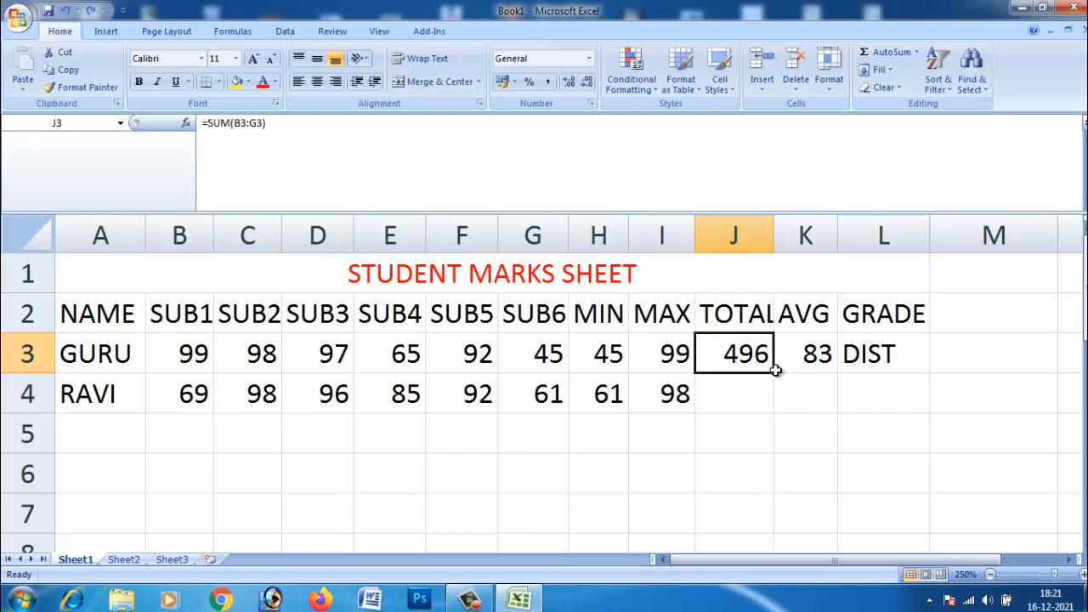